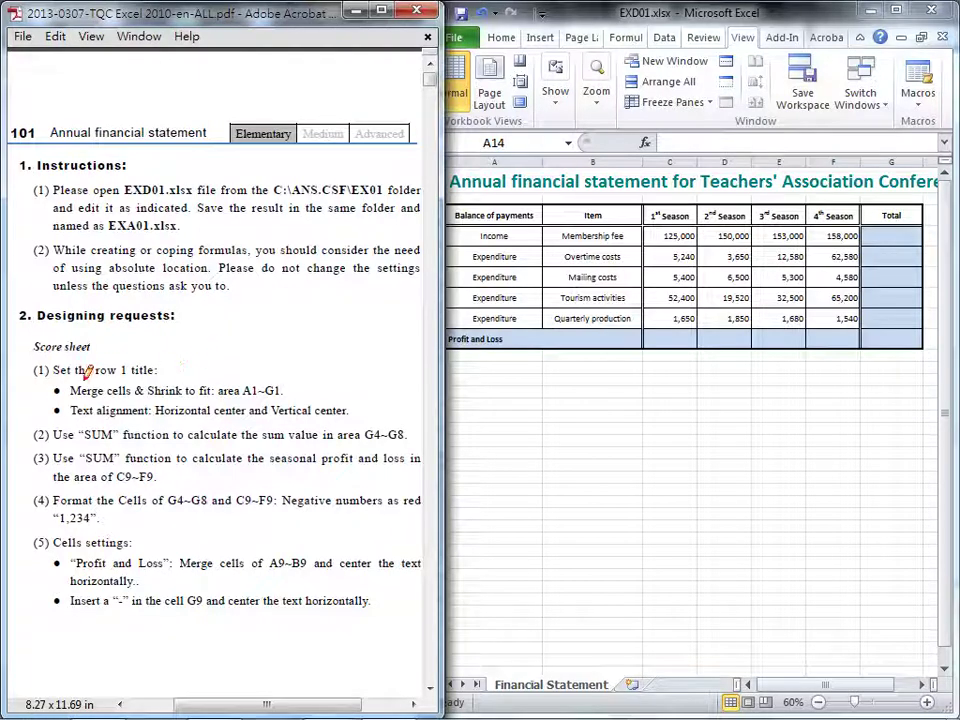
- Underline the row 1 title and merge/shrink requirements in the instructions, then clear the pen marks
left_click_drag(86, 375, 160, 375)
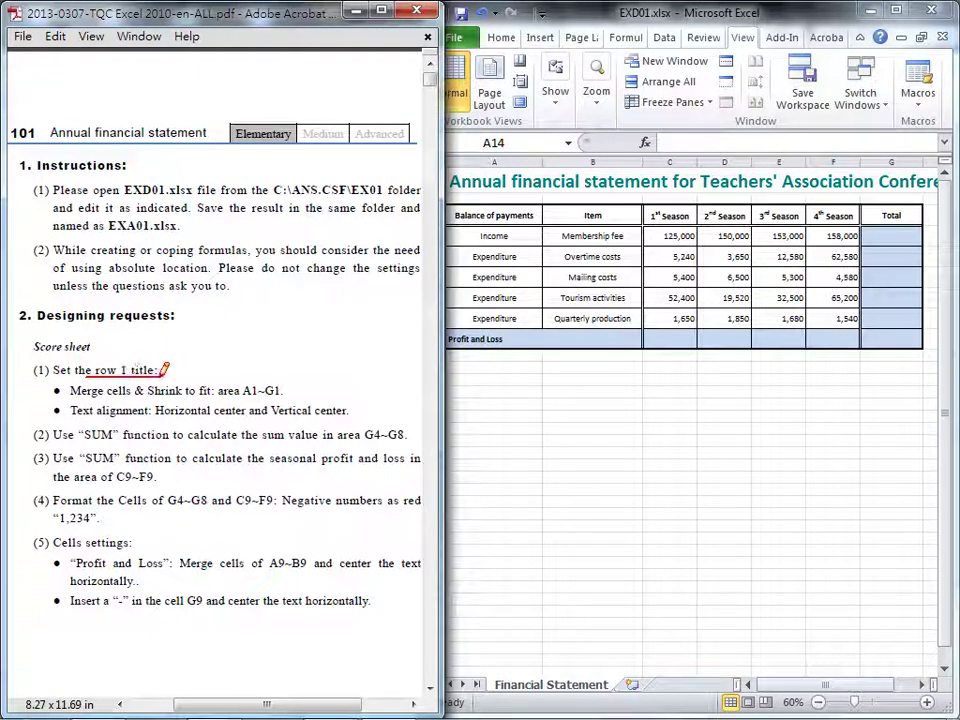
left_click_drag(72, 398, 282, 397)
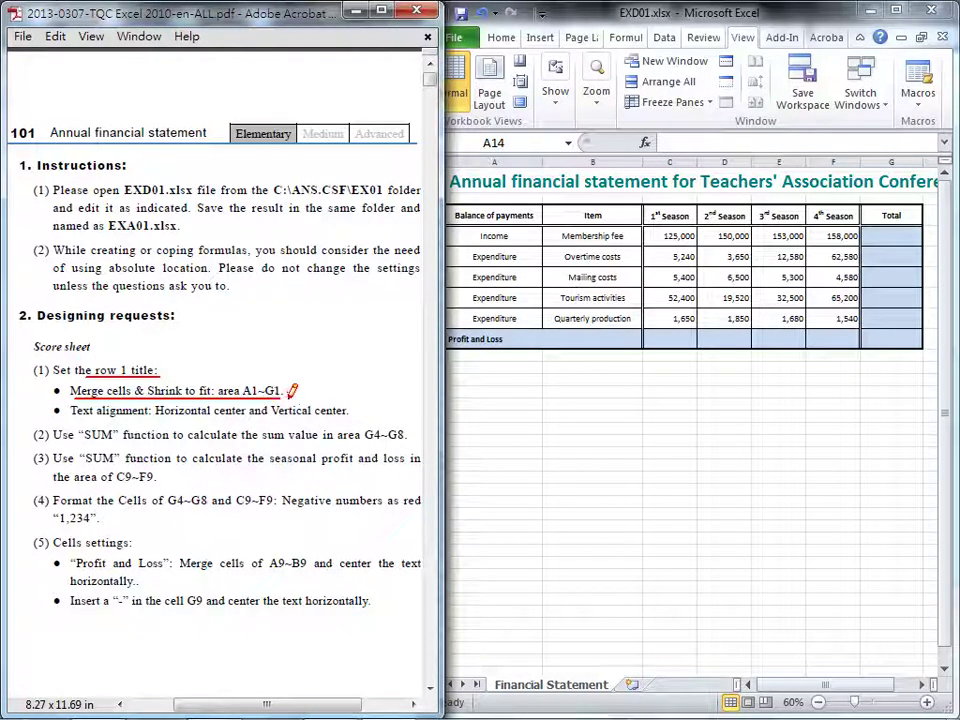
key("Escape")
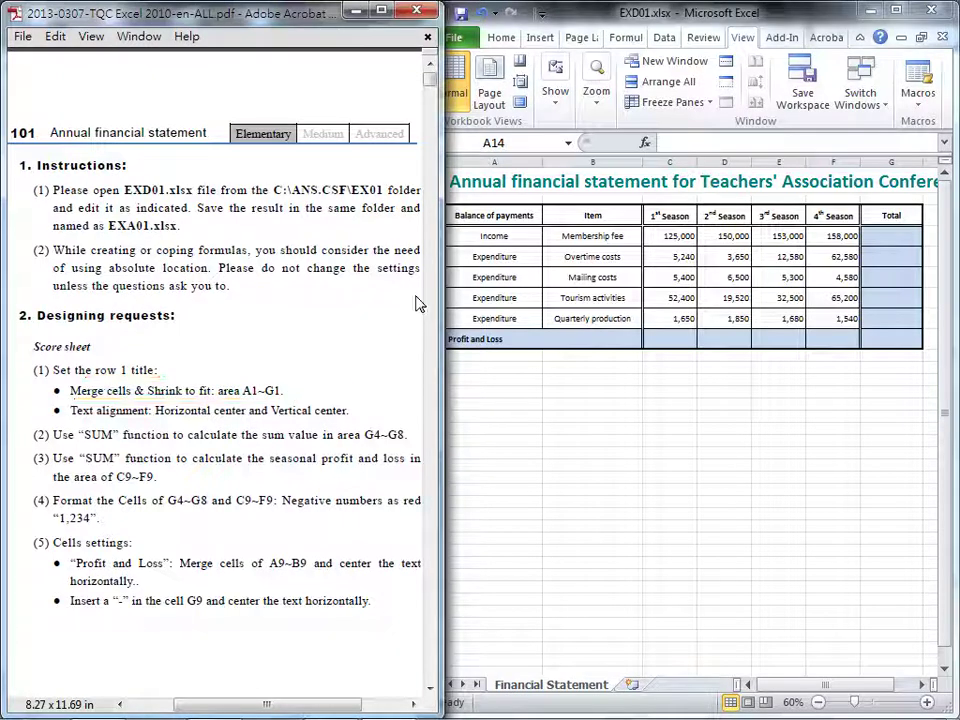
- Select the title range A1:G1 and note the Merge cells & Shrink to fit requirement
left_click(475, 184)
left_click(480, 181)
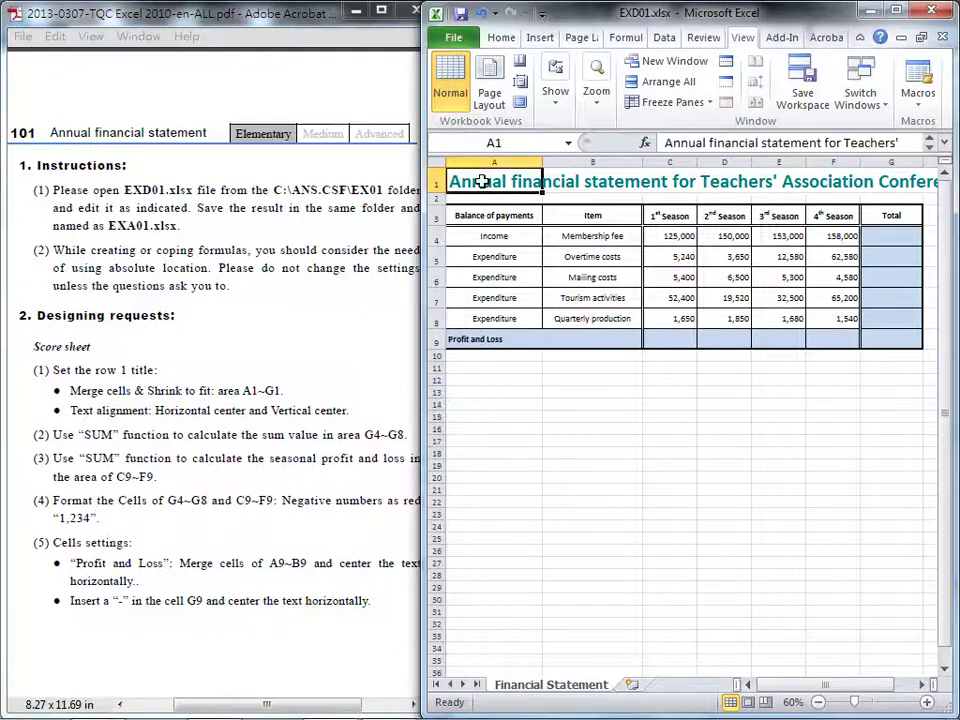
left_click_drag(525, 182, 885, 182)
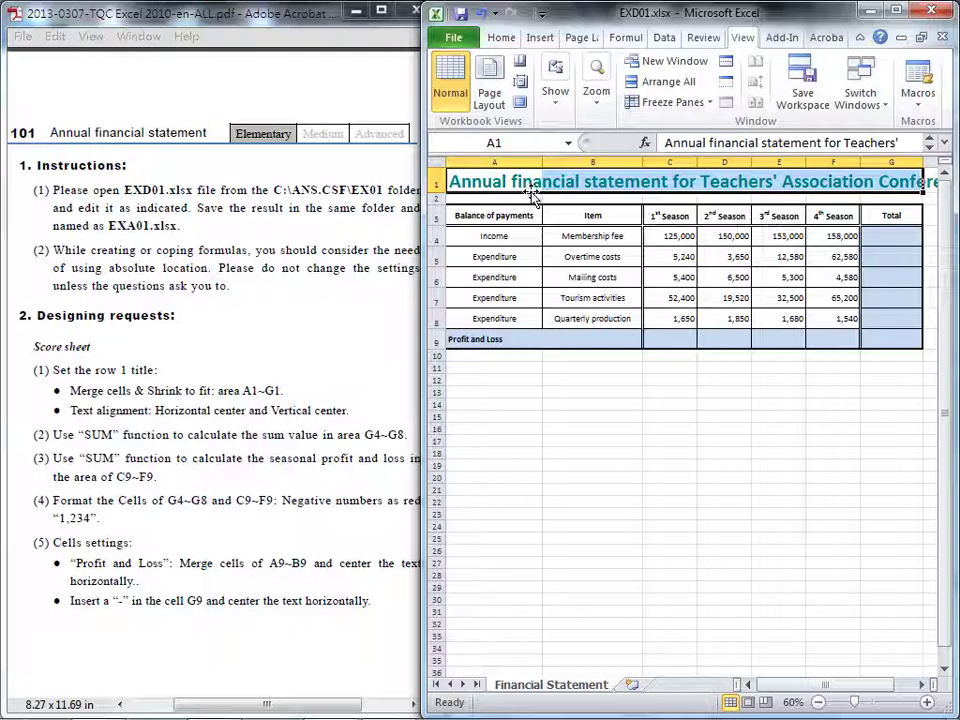
left_click_drag(71, 392, 213, 390)
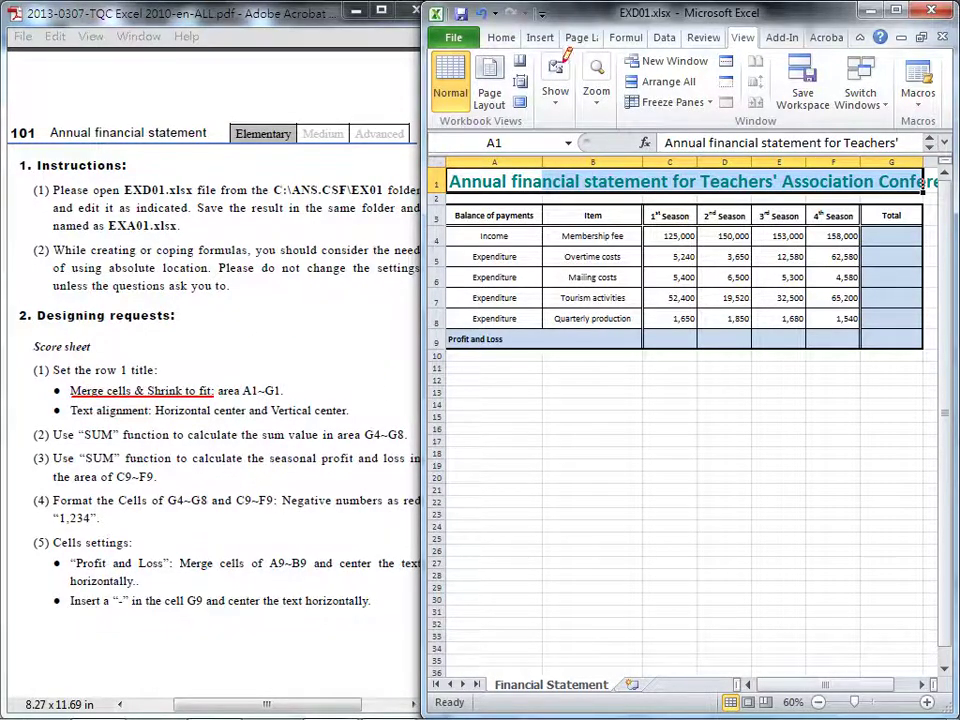
left_click(503, 40)
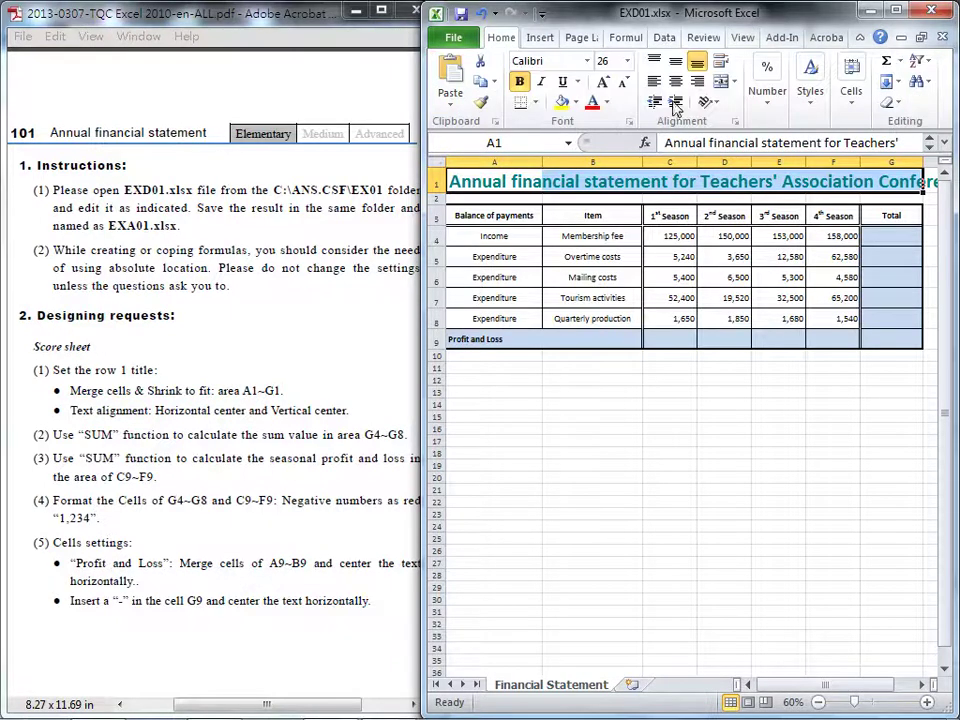
- In Format Cells alignment, turn on Merge cells and Shrink to fit for the title
left_click(737, 123)
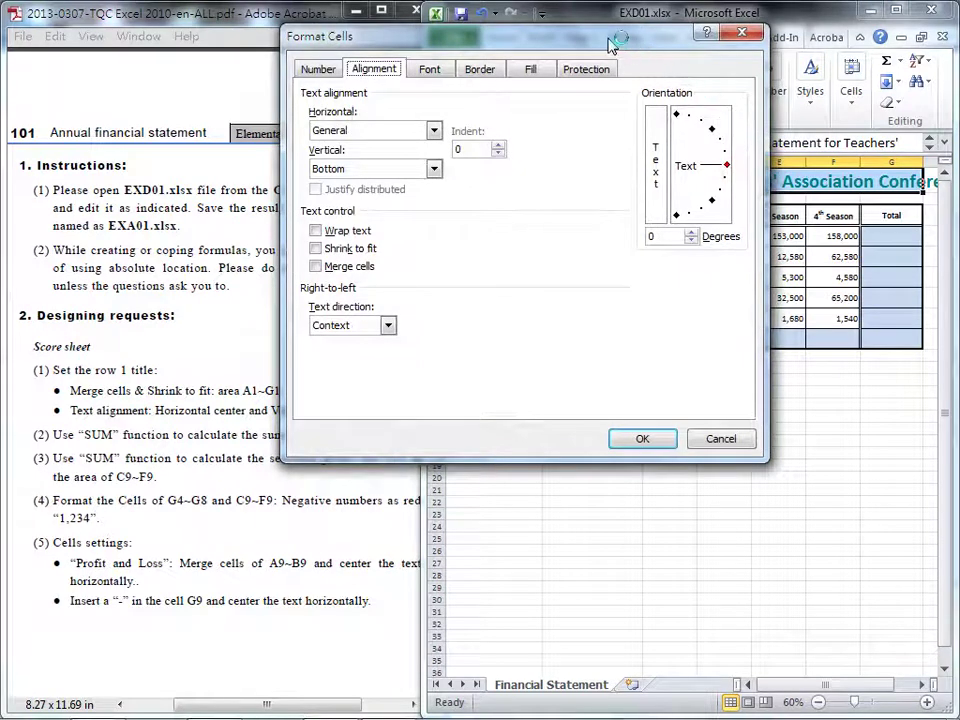
left_click_drag(614, 44, 752, 78)
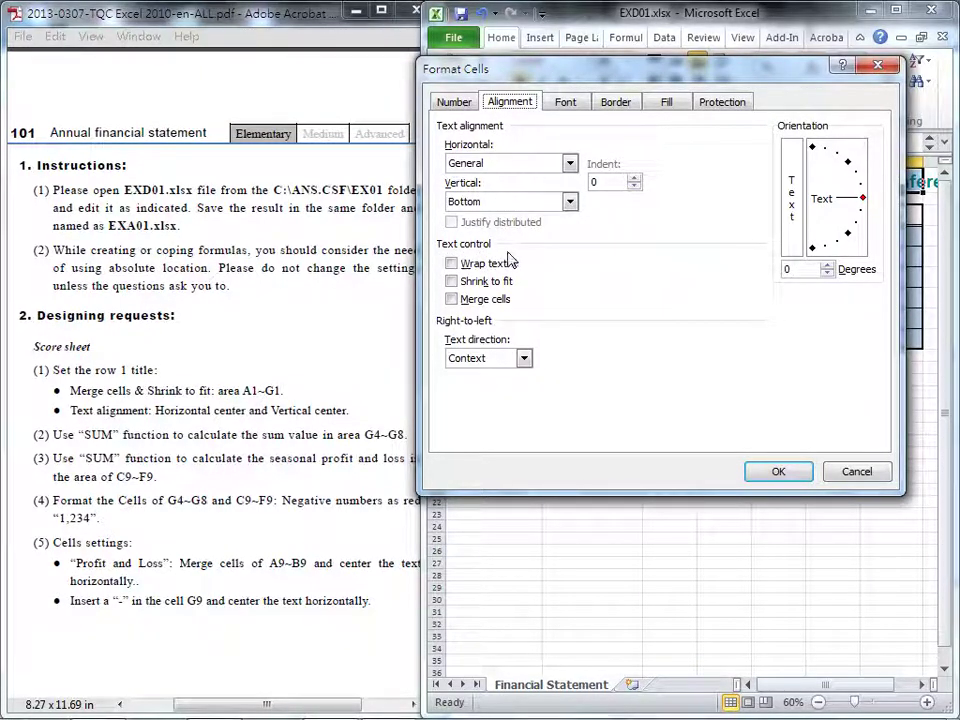
left_click(454, 302)
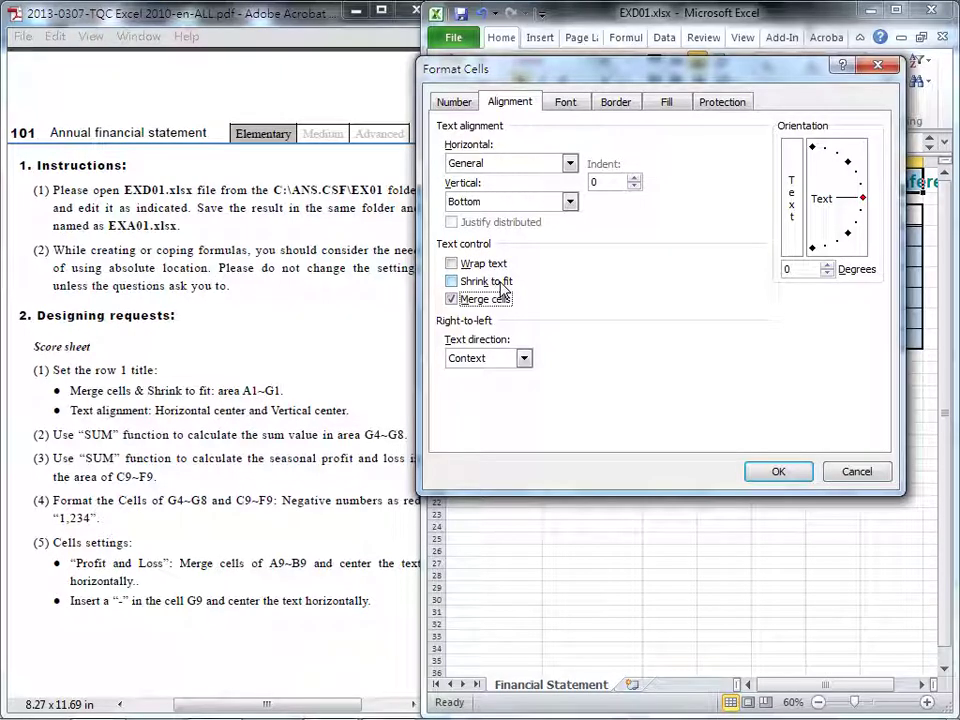
left_click(451, 282)
left_click(451, 299)
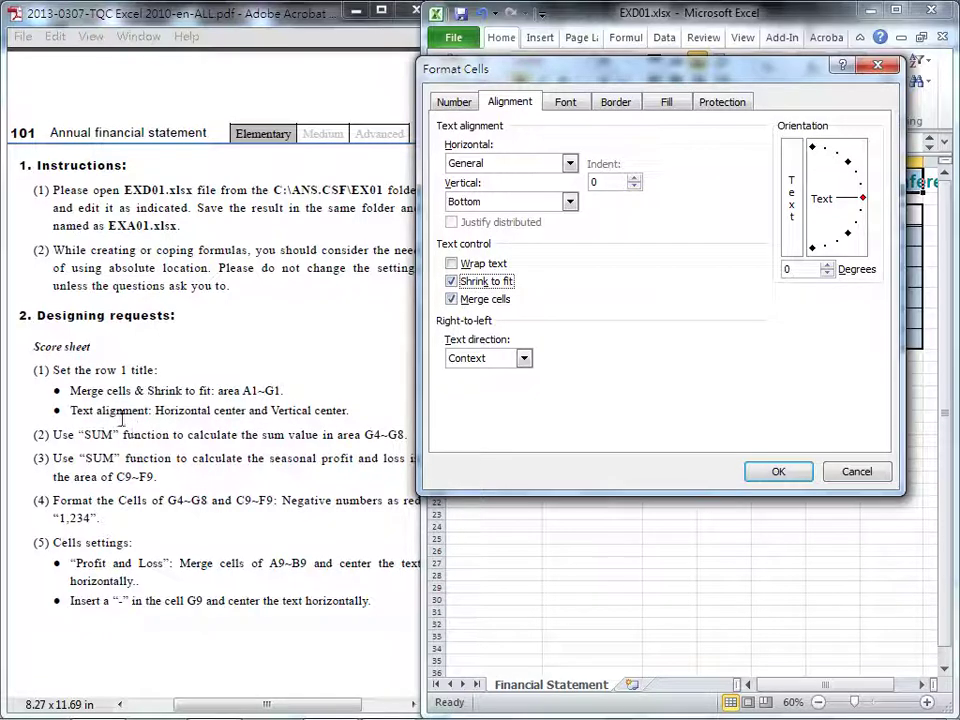
- Set both Horizontal and Vertical alignment of the title to Center
left_click_drag(152, 420, 350, 419)
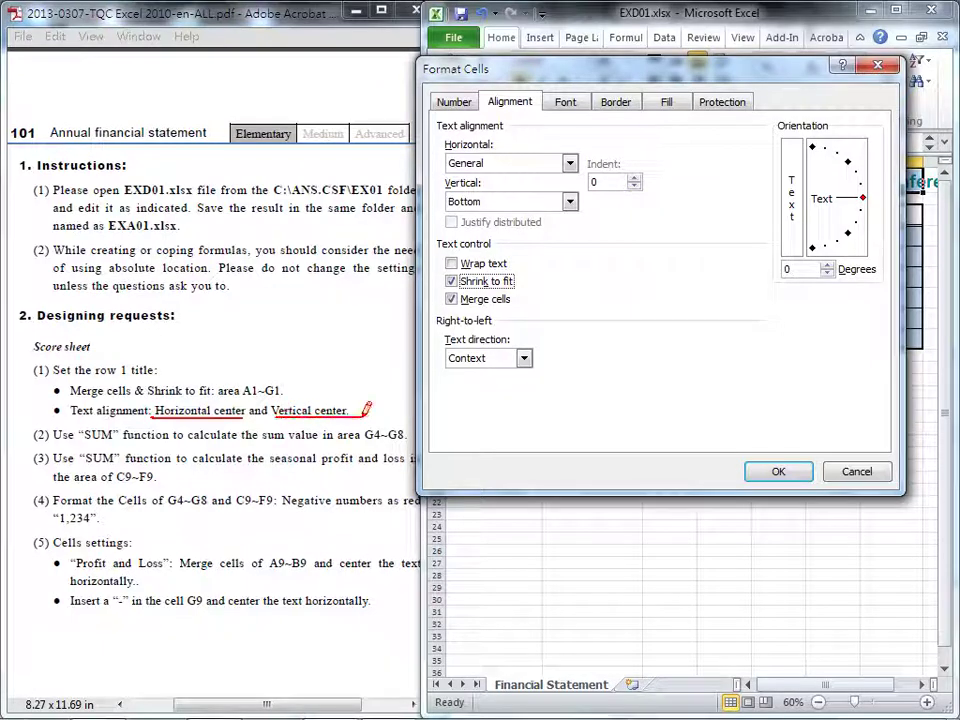
key("Escape")
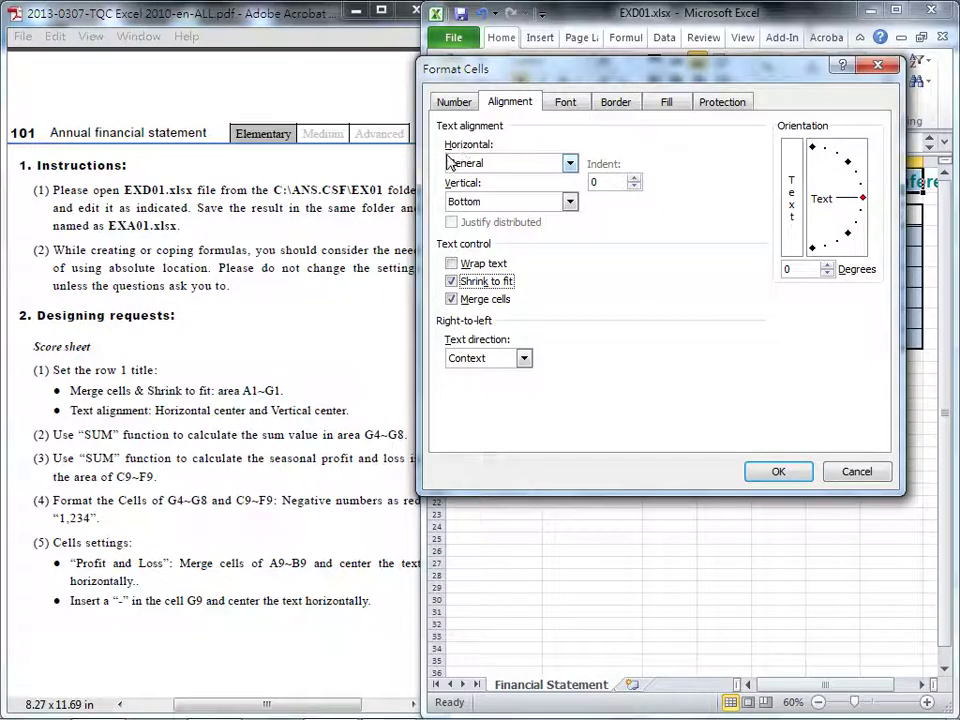
left_click(569, 163)
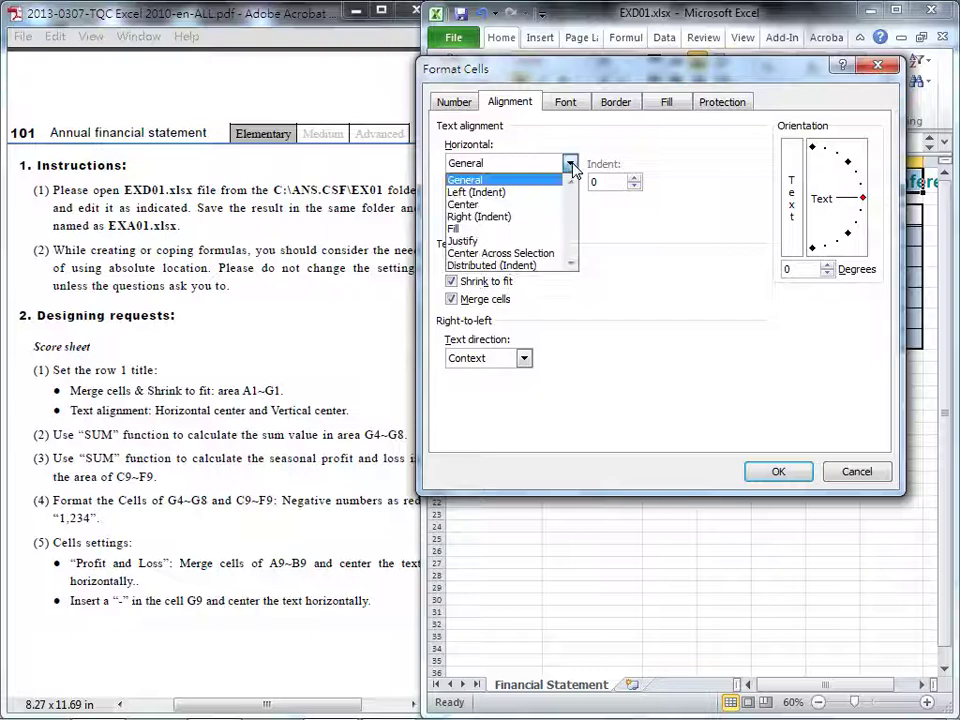
left_click(505, 204)
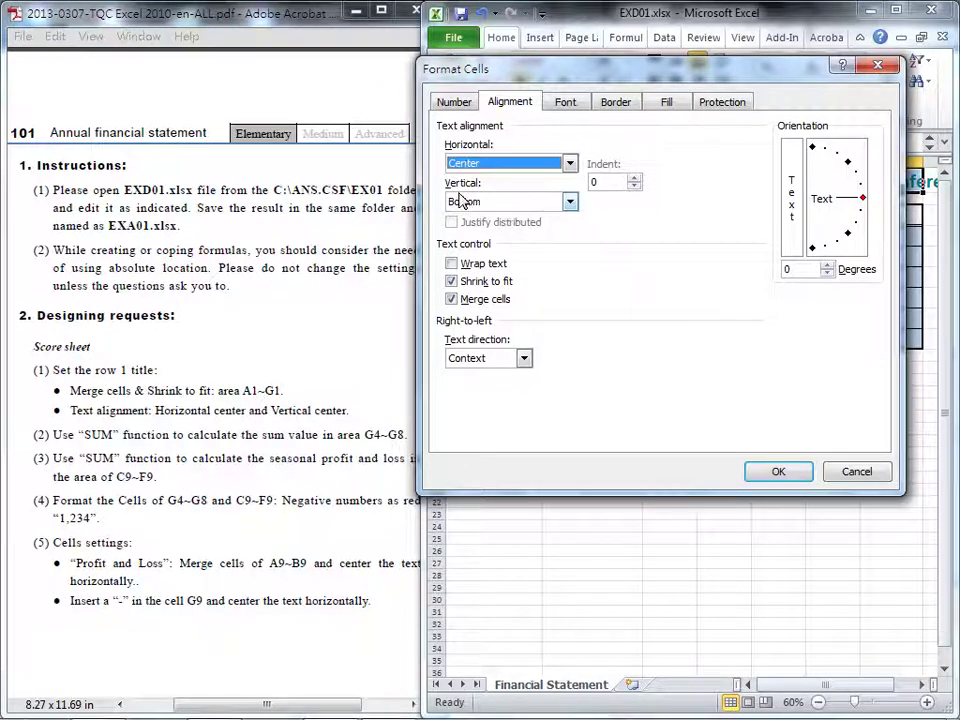
left_click(569, 201)
left_click(508, 230)
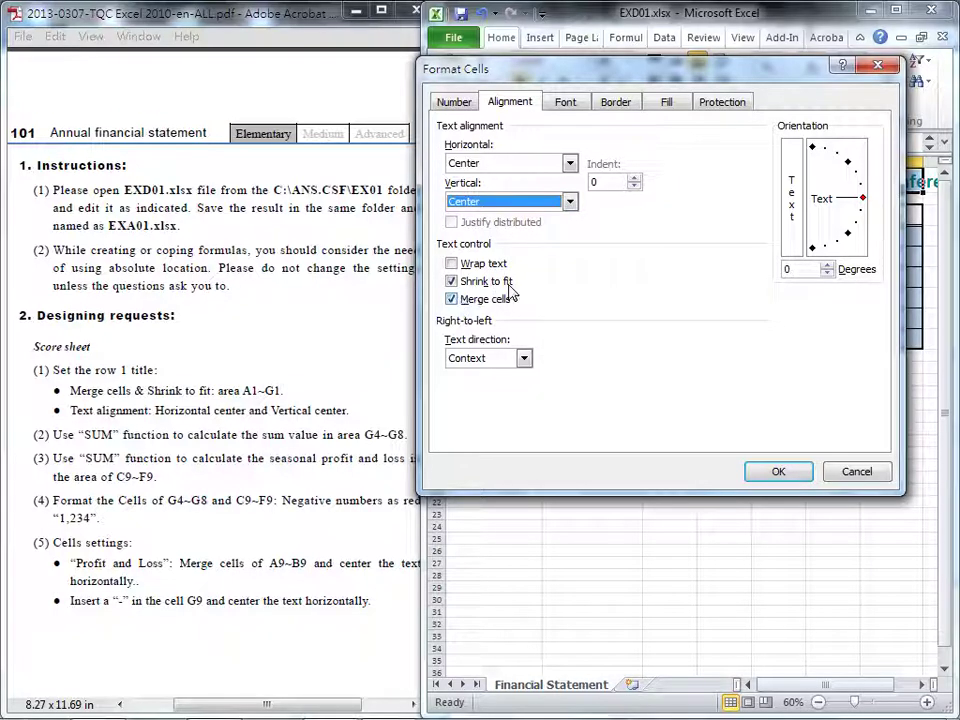
- Apply the merged, centered title formatting, undoing and redoing it to compare
left_click(789, 473)
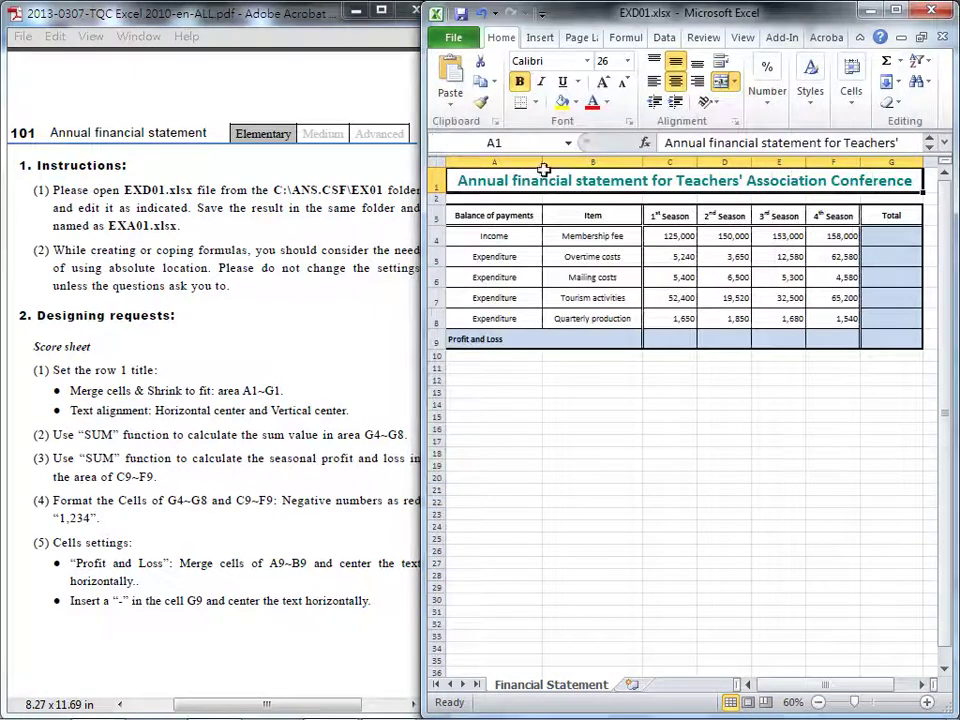
key("ctrl+z")
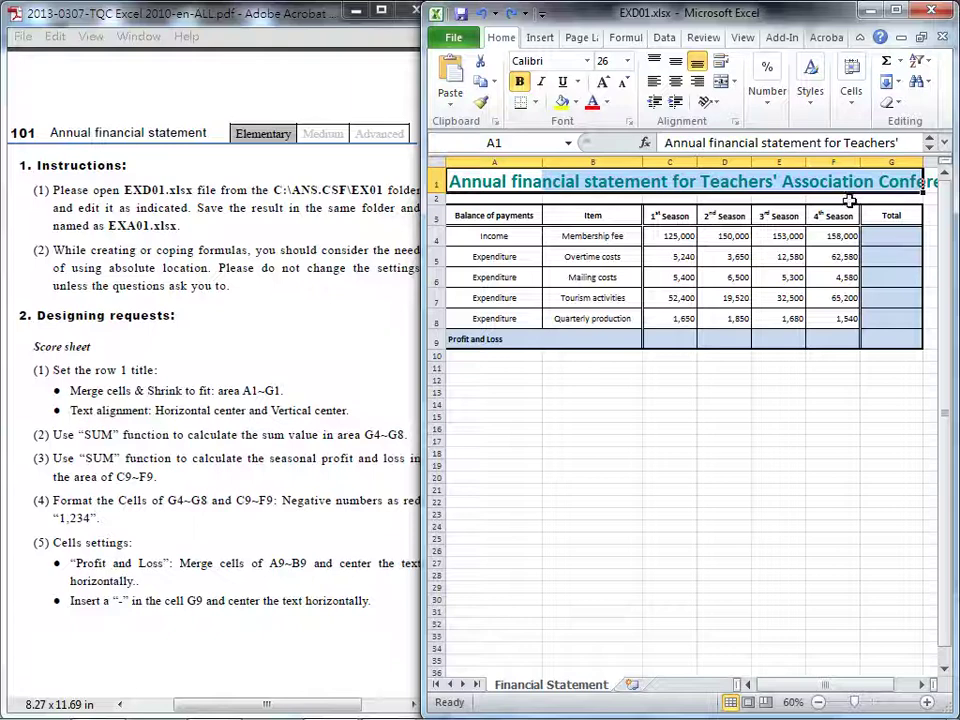
key("ctrl+y")
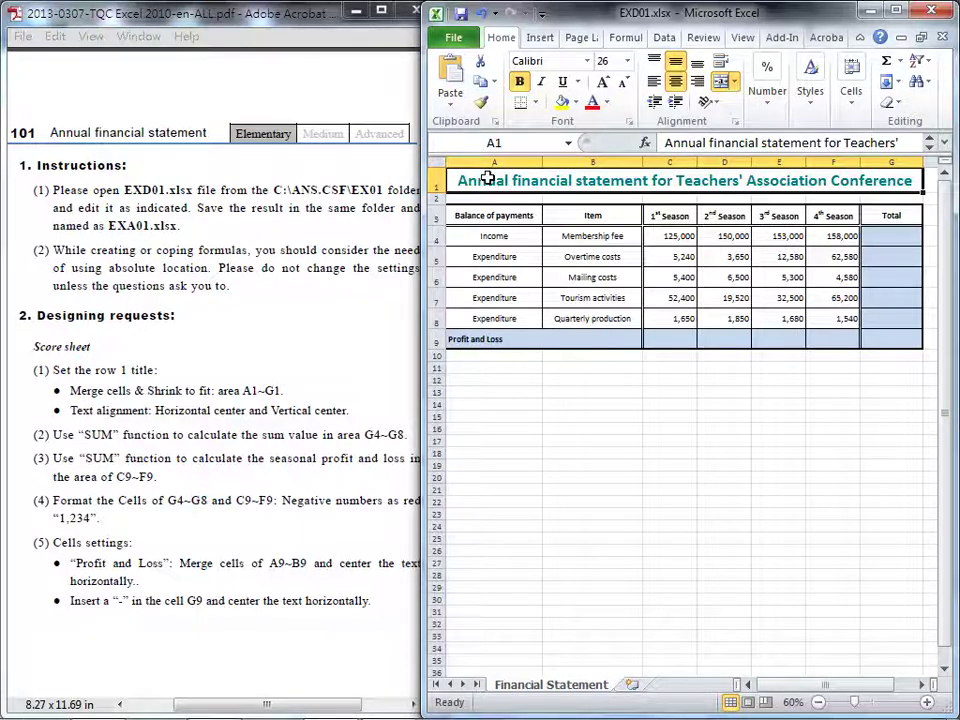
- Mark the G4 to G8 SUM total requirement in the instructions
left_click(778, 538)
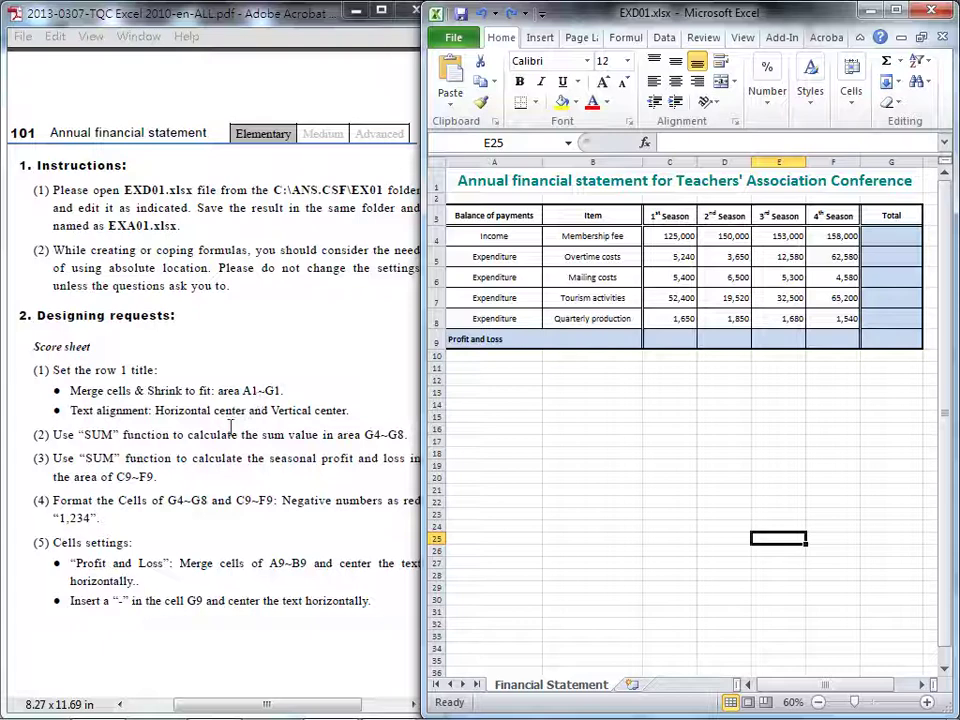
left_click_drag(187, 440, 408, 438)
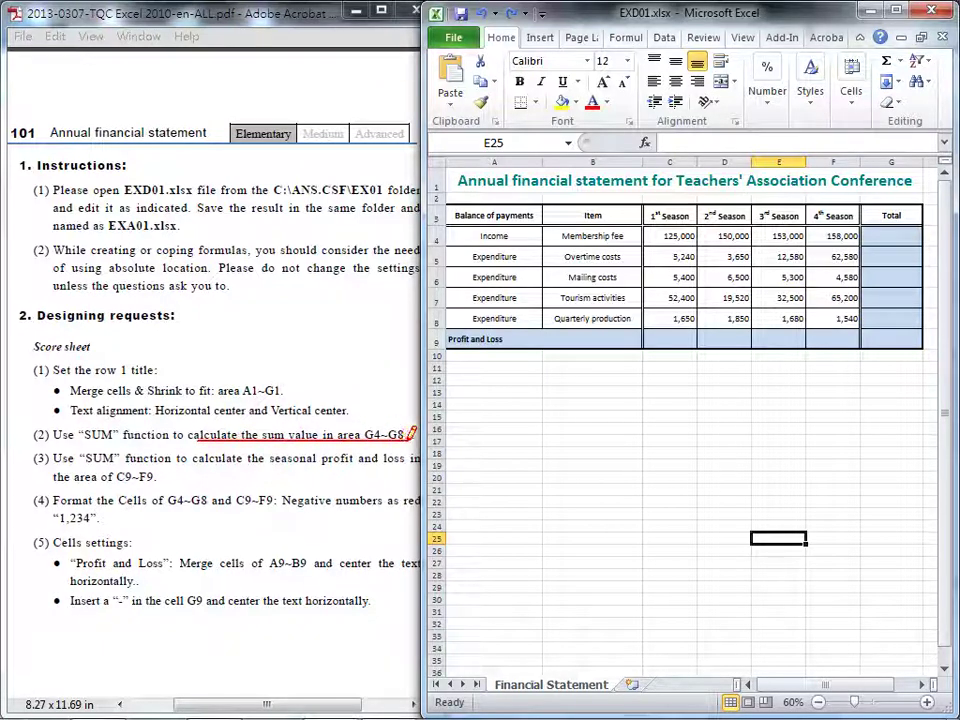
left_click_drag(885, 234, 912, 232)
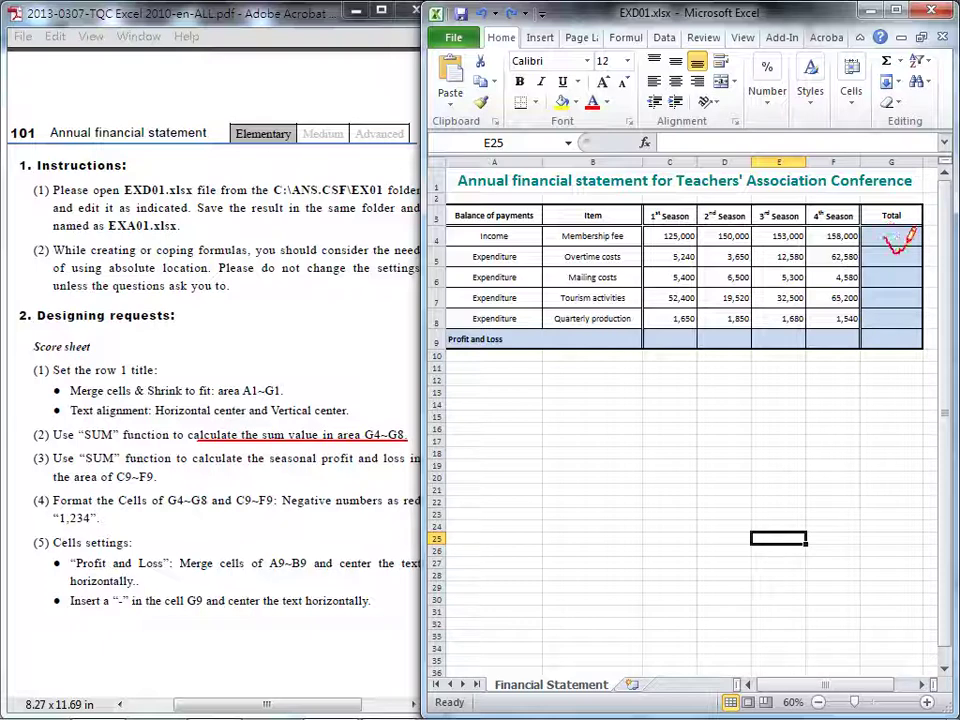
left_click_drag(888, 320, 893, 312)
mouse_move(897, 248)
left_mouse_down()
mouse_move(902, 276)
mouse_move(890, 318)
left_mouse_up()
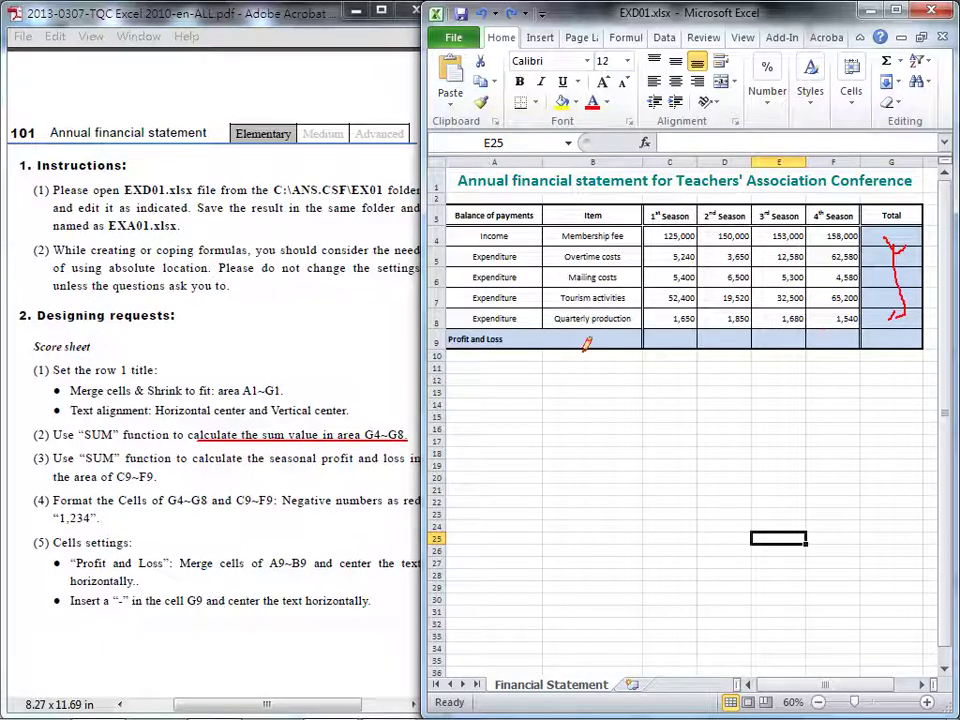
left_click_drag(84, 440, 163, 437)
- Insert =SUM(C4:F4) into G4 with AutoSum
key("Escape")
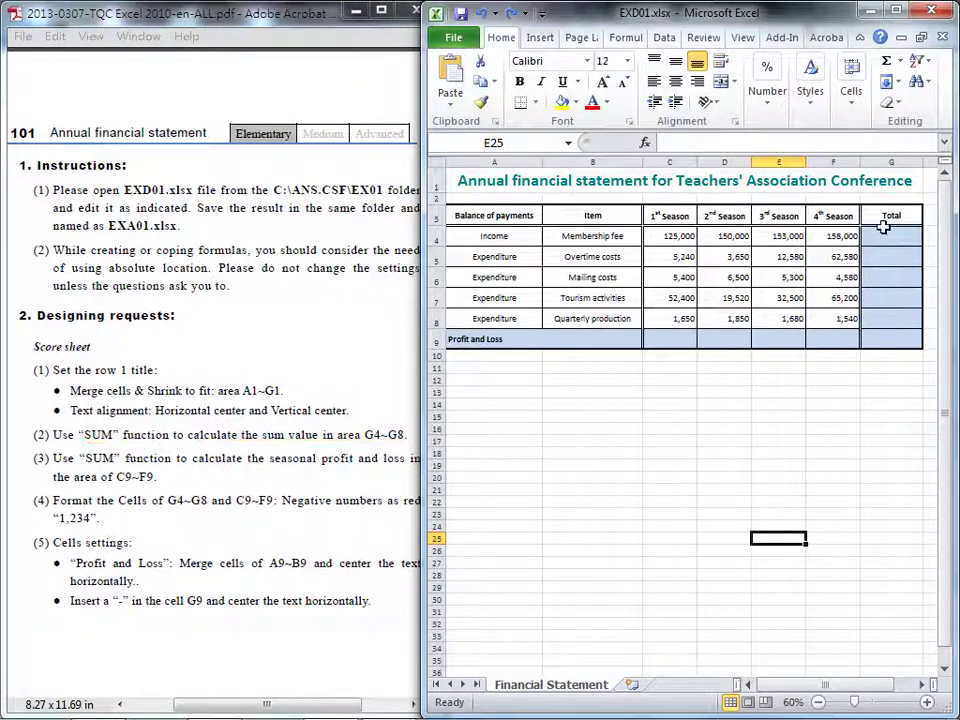
left_click(885, 236)
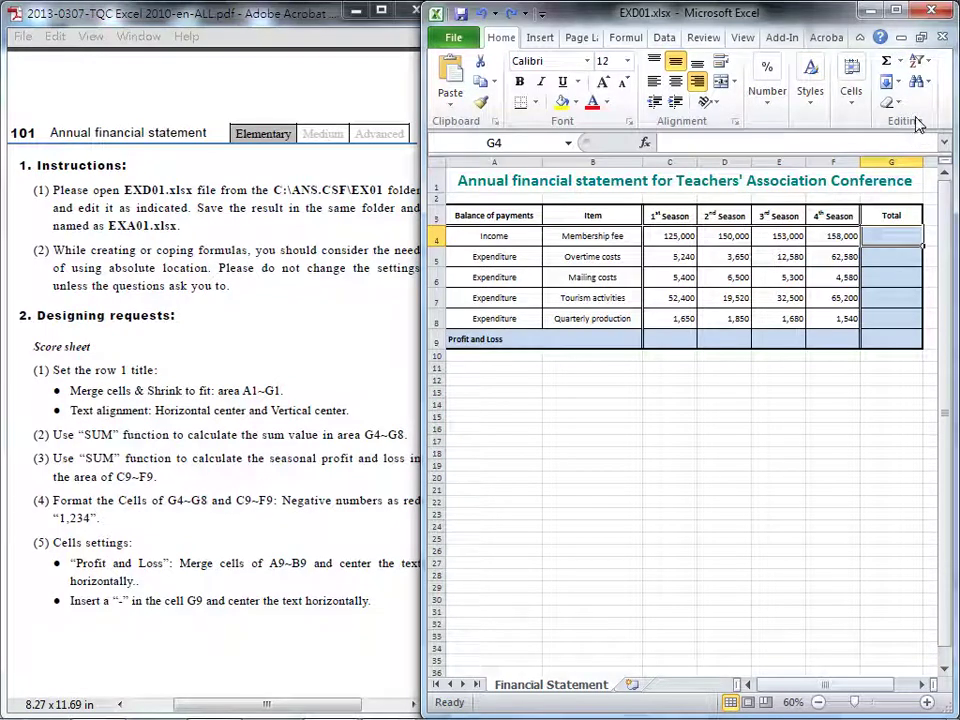
left_click(887, 62)
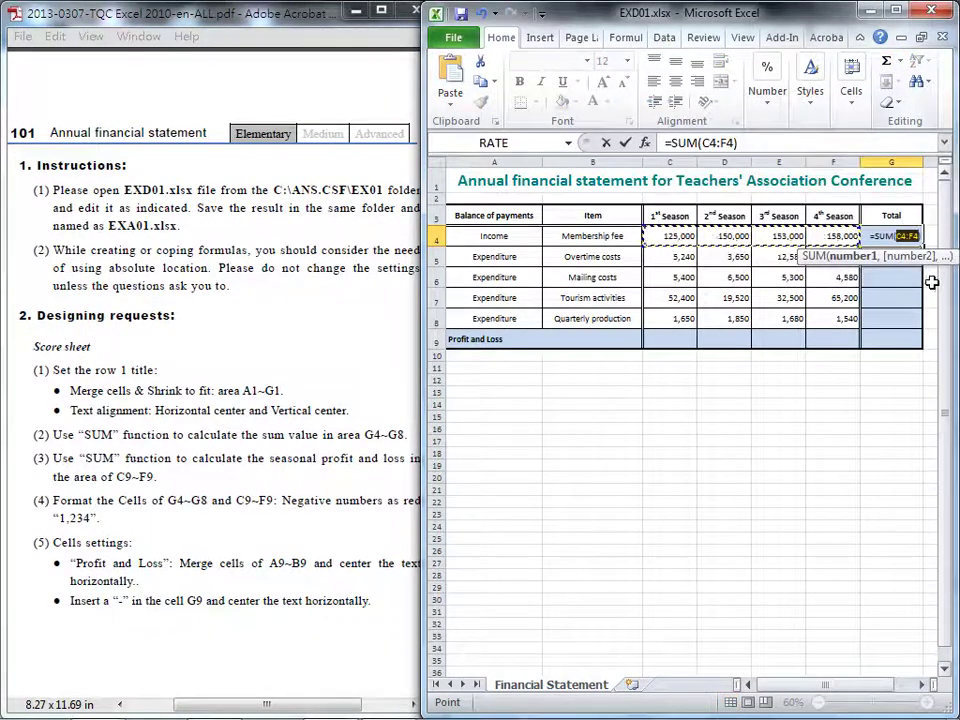
- Confirm G4's SUM, fill it down to G8, and verify G5 shows =SUM(C5:F5) = 84,050
left_click(626, 145)
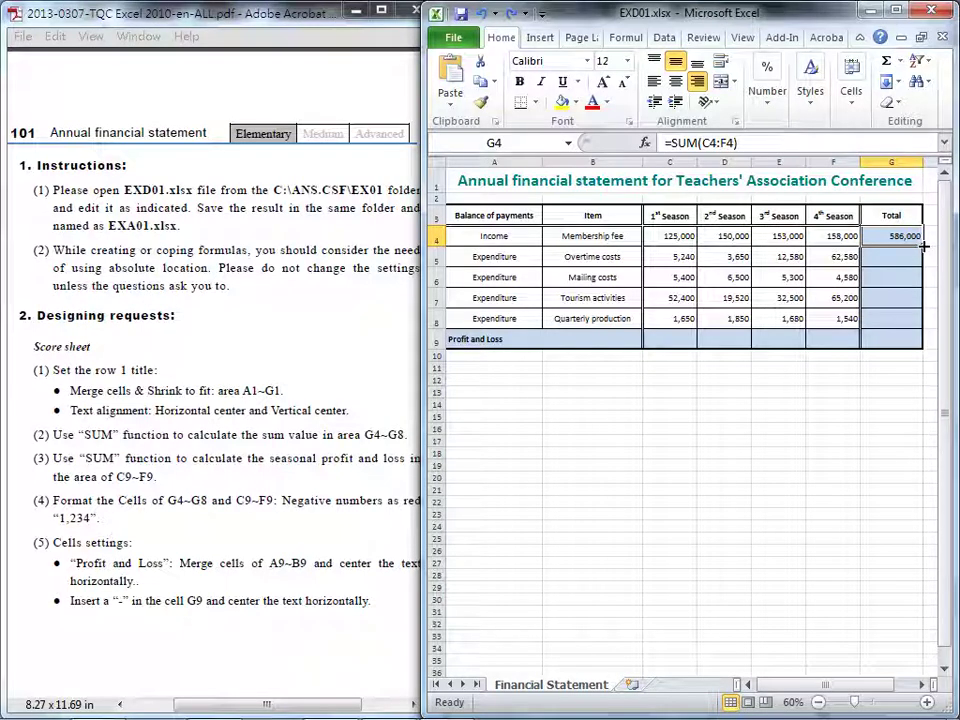
left_click_drag(924, 245, 923, 325)
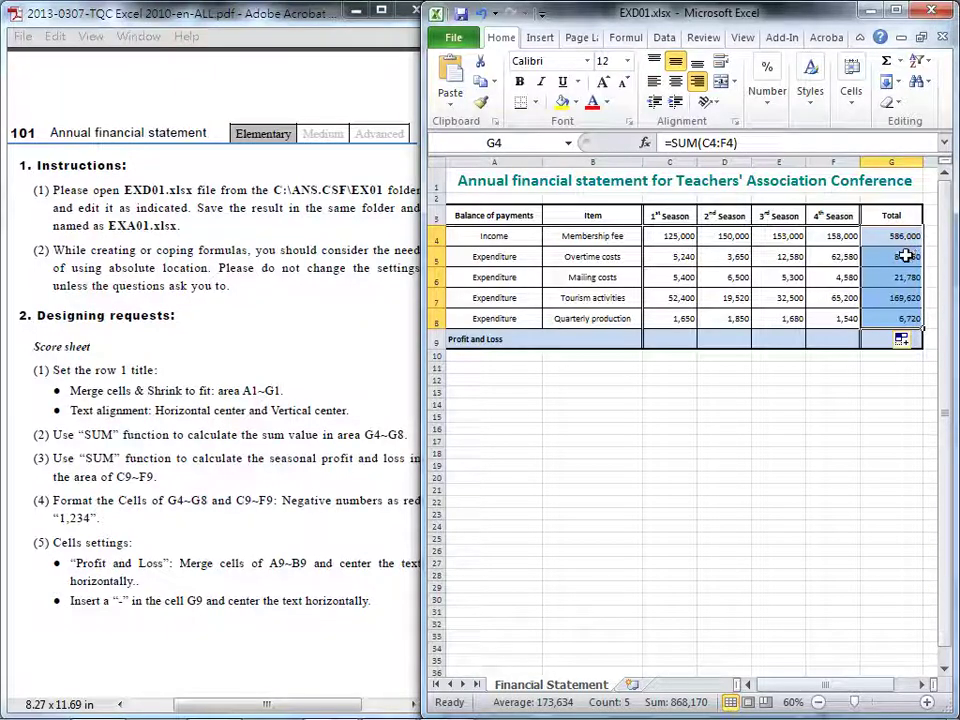
key("Return")
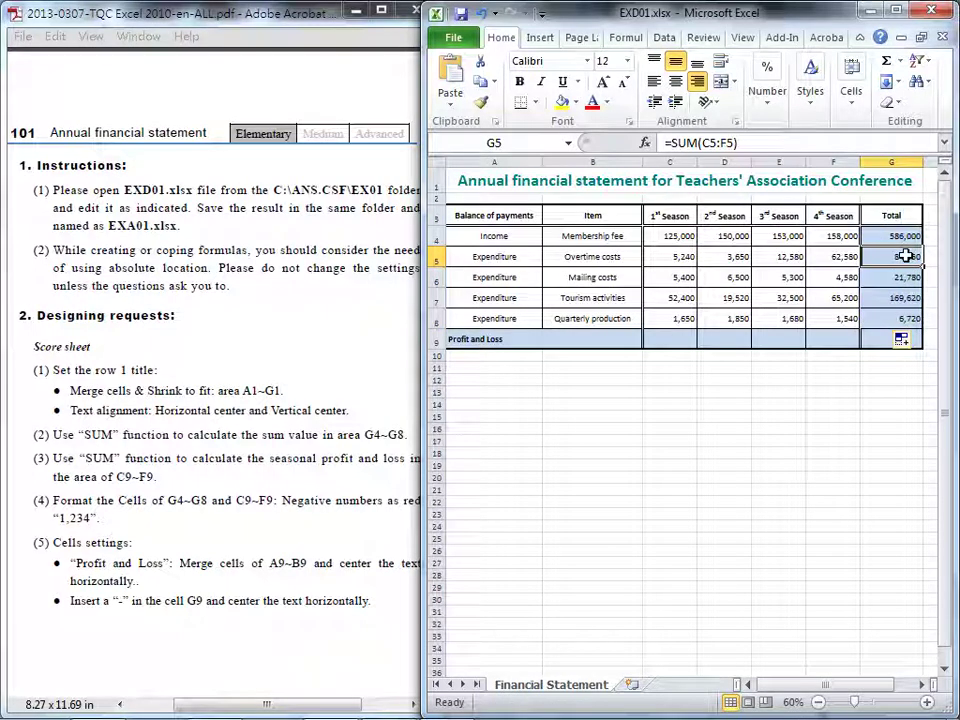
left_click(710, 143)
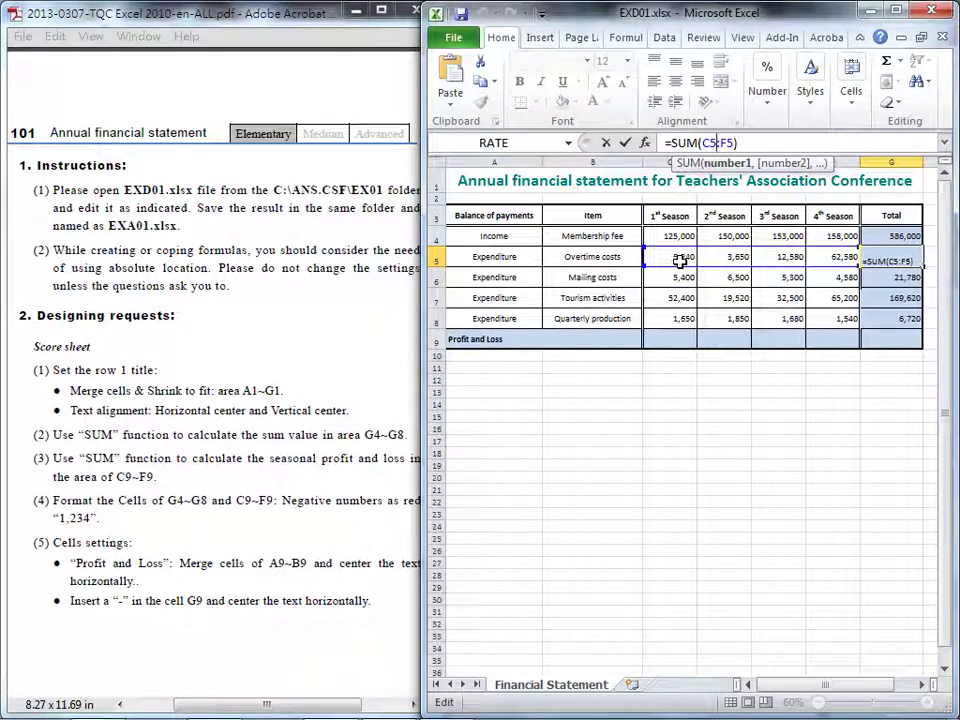
left_click(624, 146)
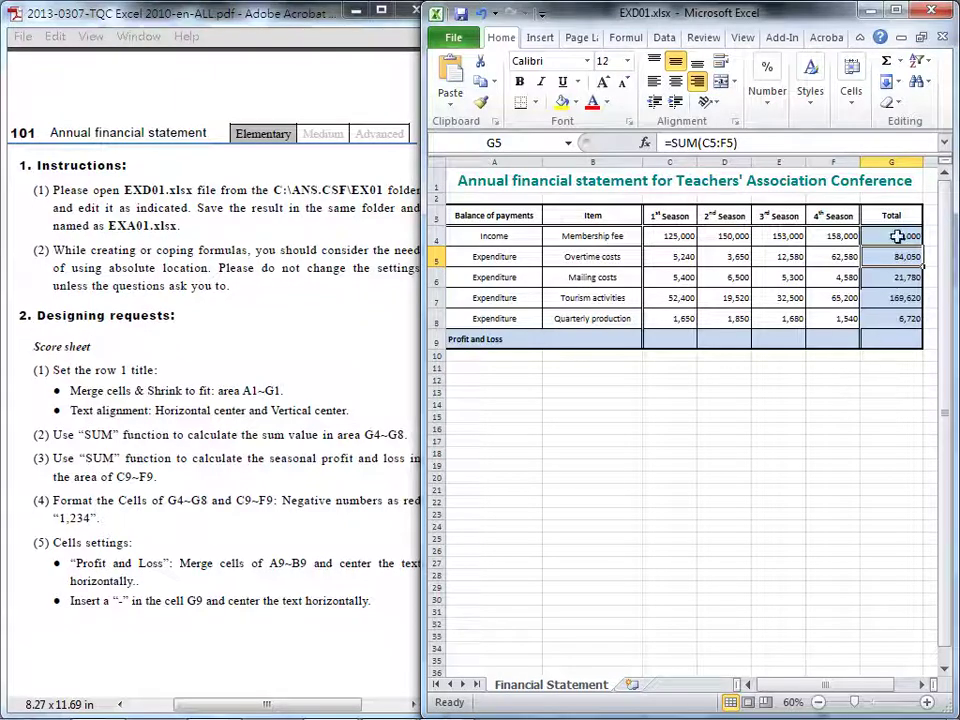
left_click_drag(898, 237, 895, 316)
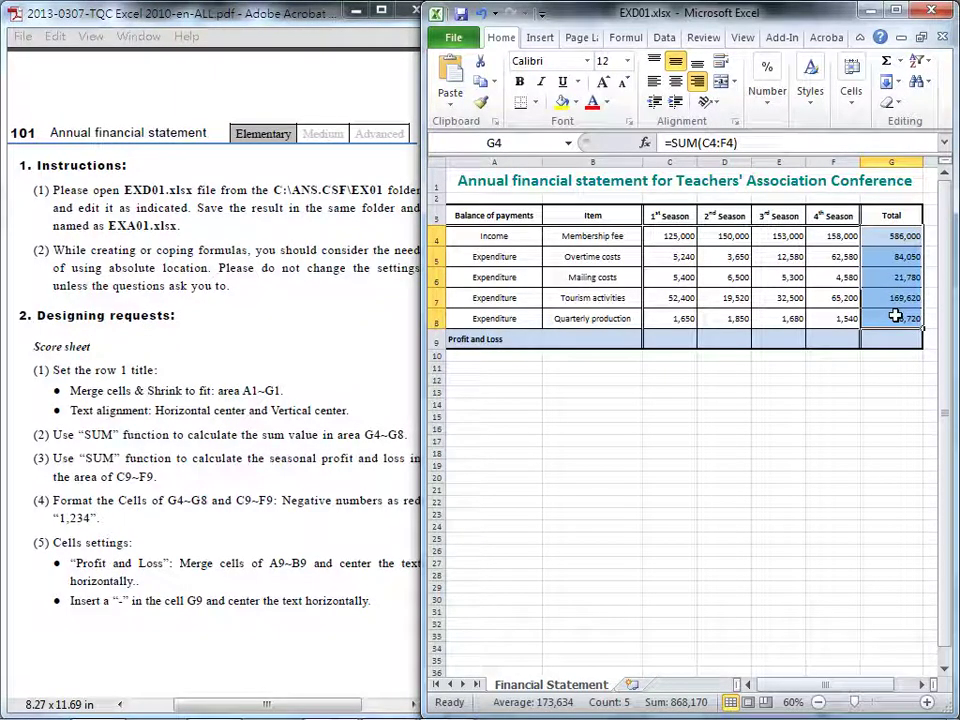
key("Delete")
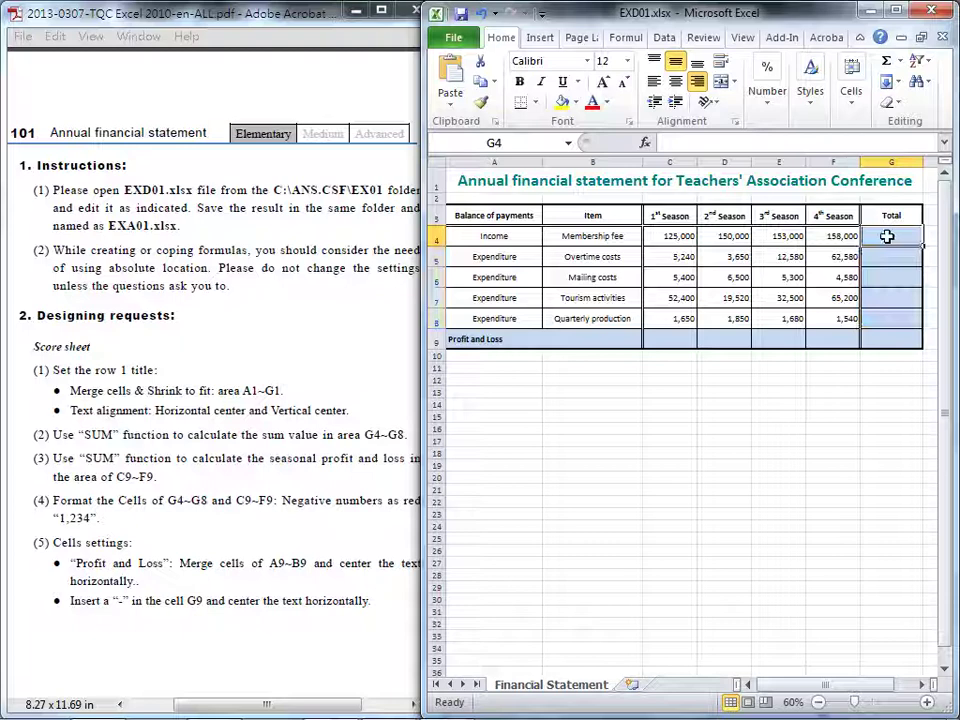
left_click_drag(885, 236, 888, 315)
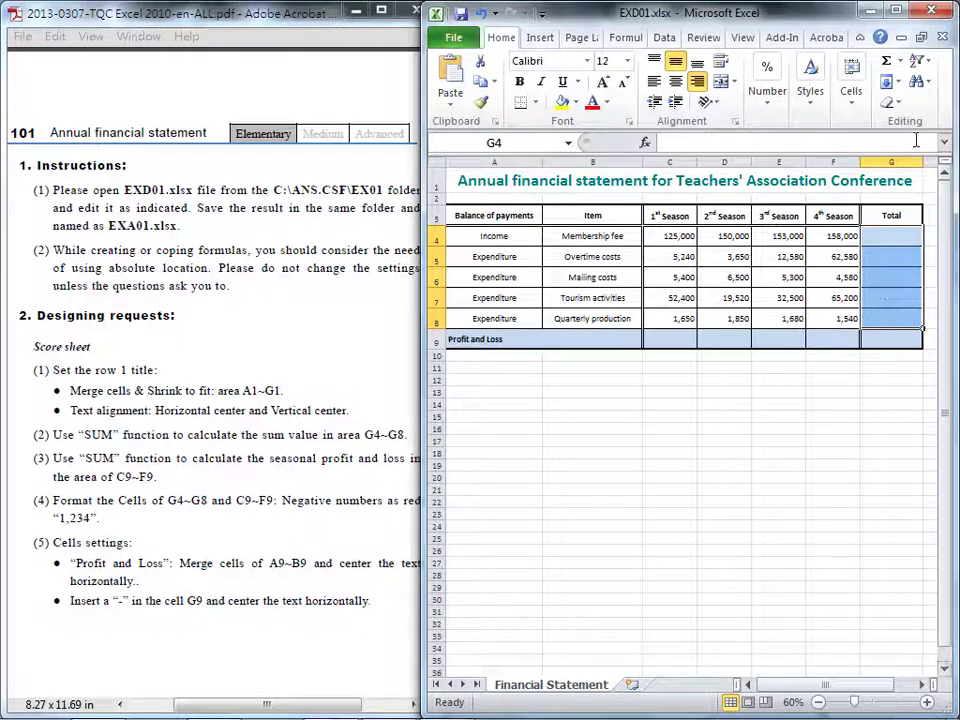
left_click(887, 63)
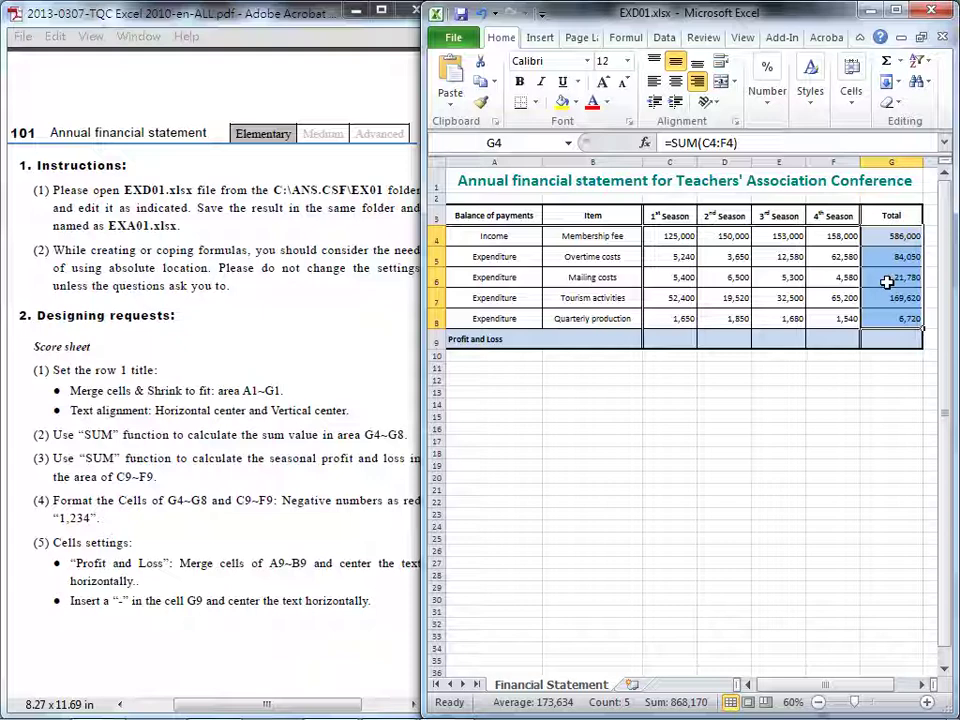
- Begin the profit formula in C9 as =C4- referencing first-season income
key("alt+Tab")
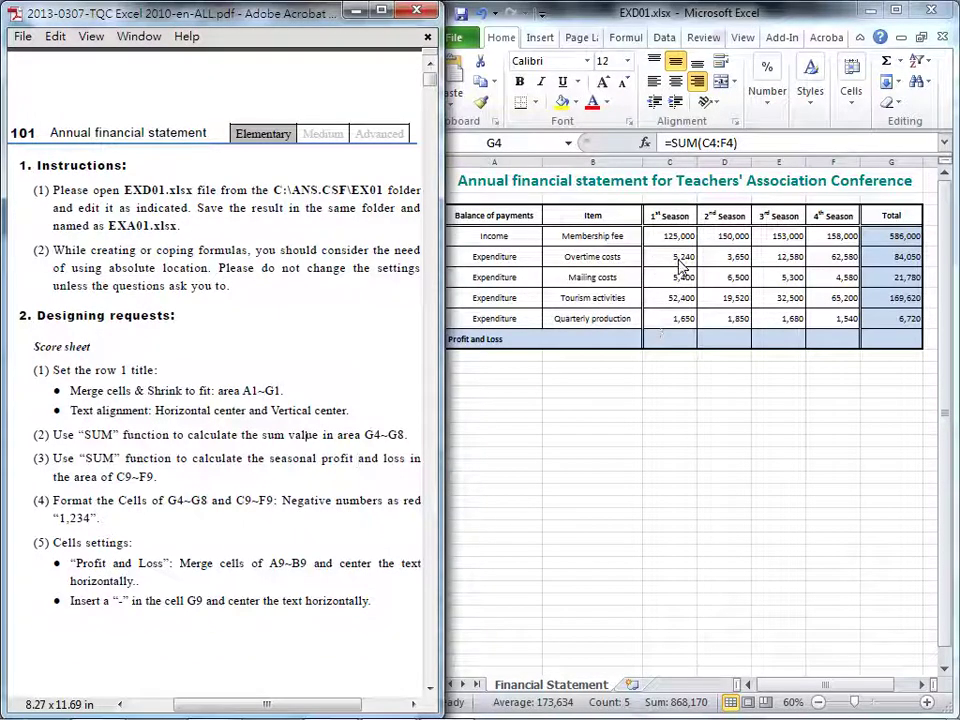
left_click(670, 340)
left_click(670, 340)
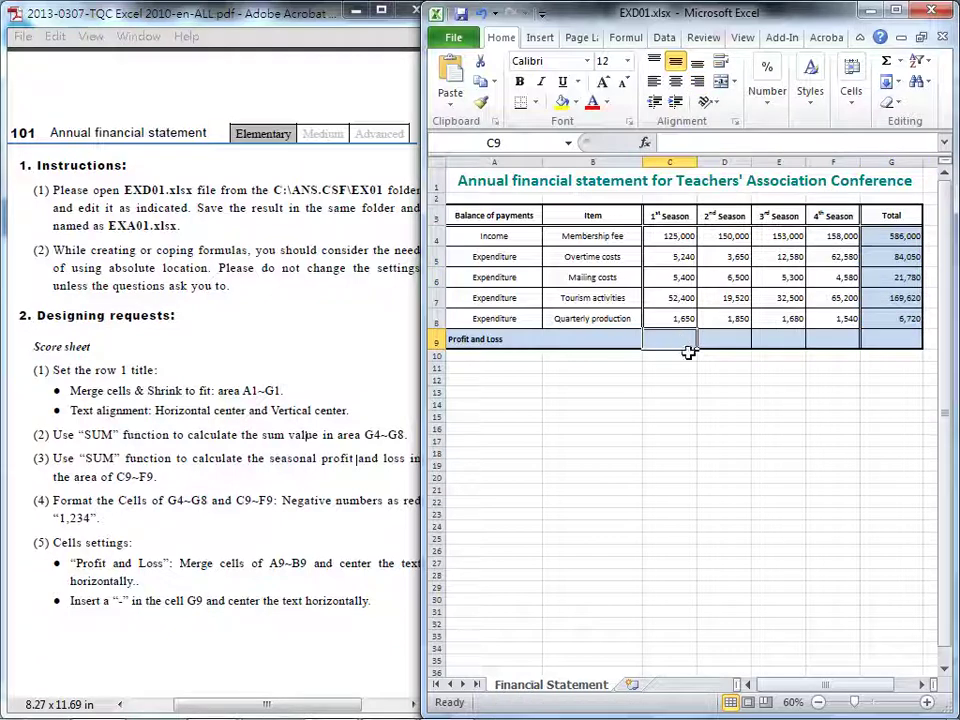
type("=")
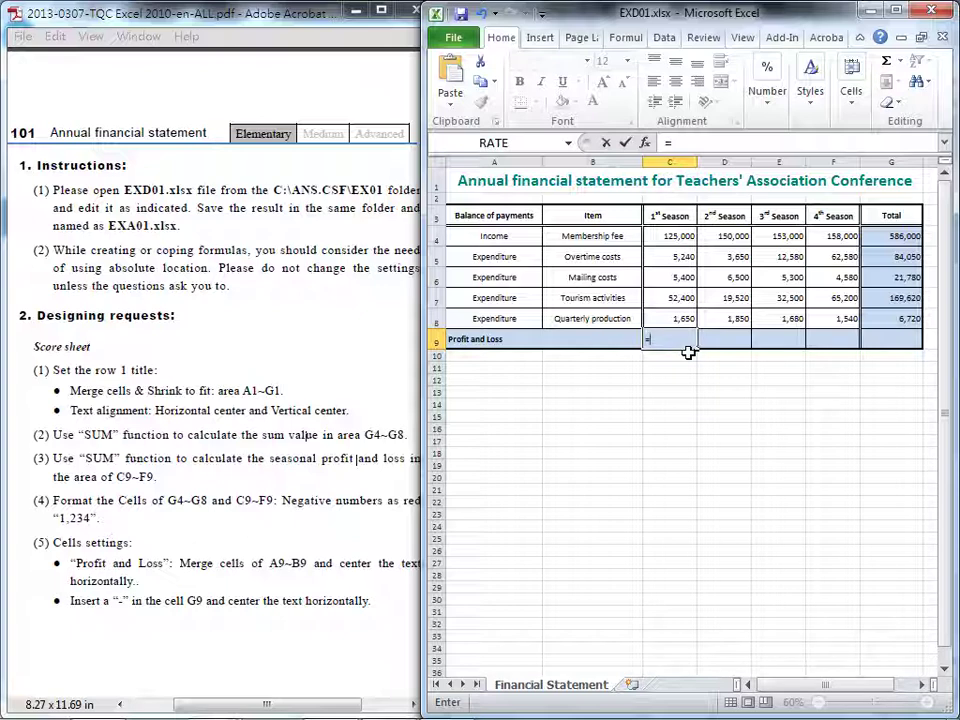
left_click(677, 238)
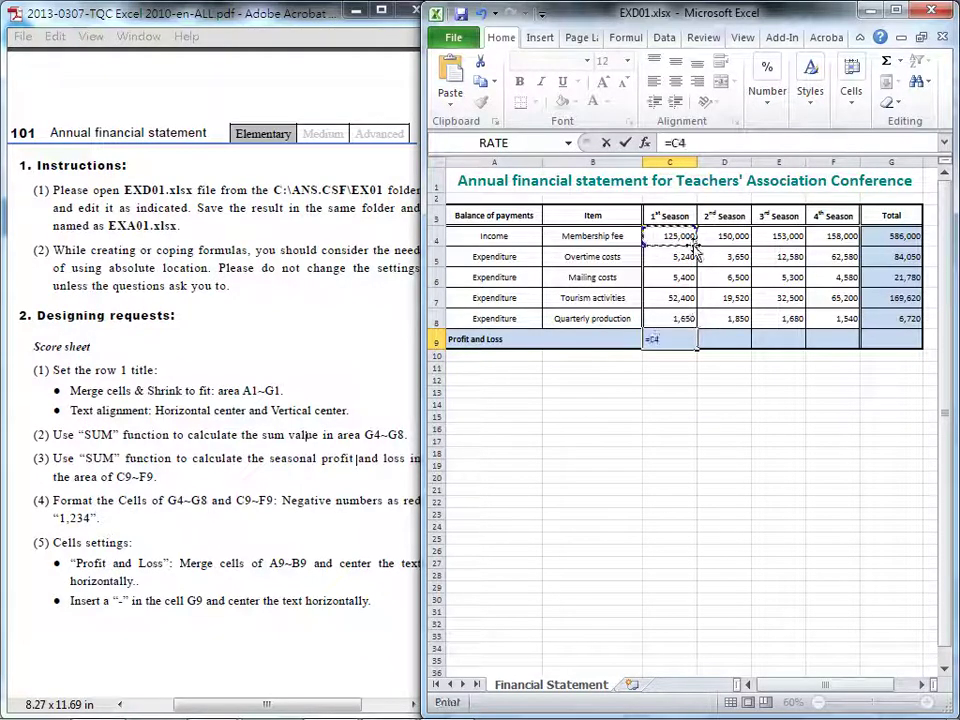
type("-")
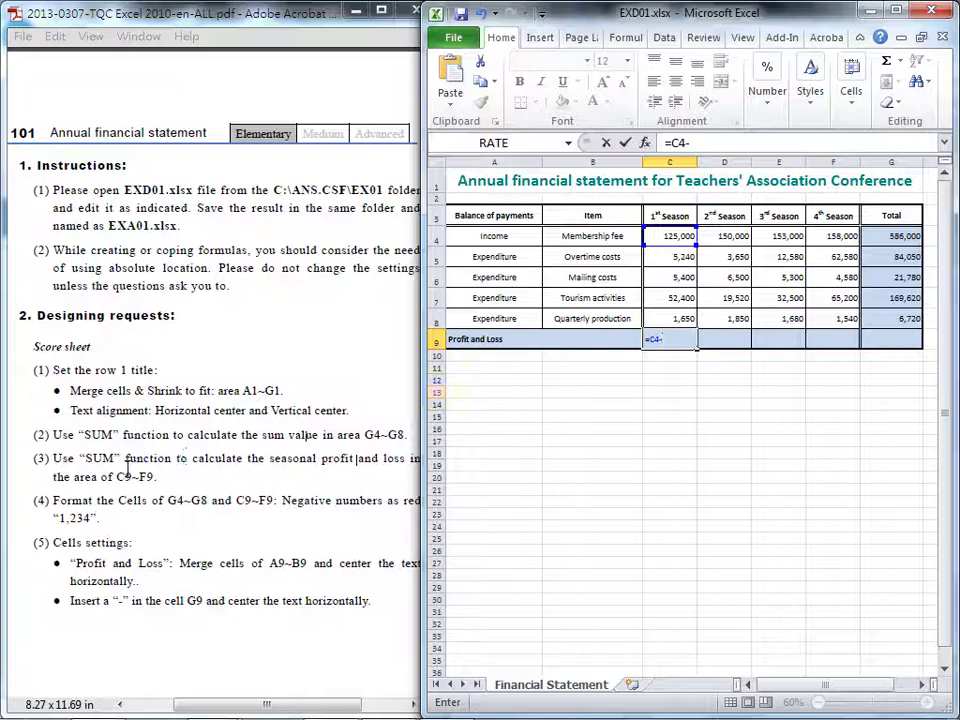
- Complete C9 as =C4-SUM(C5:C8), giving 60,310
left_click_drag(82, 458, 180, 460)
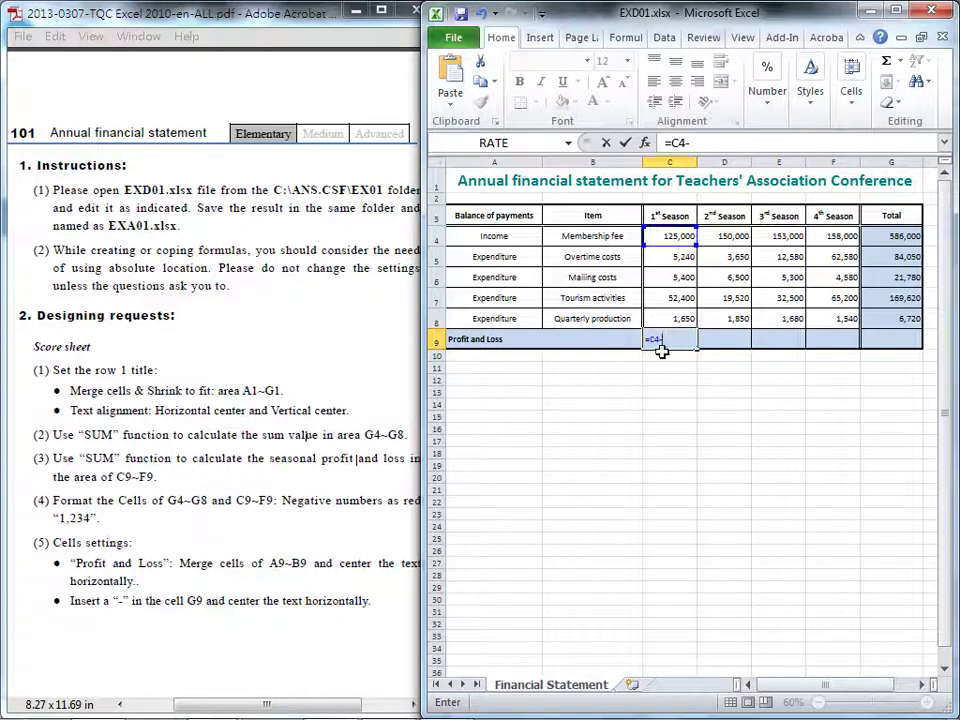
type("sum")
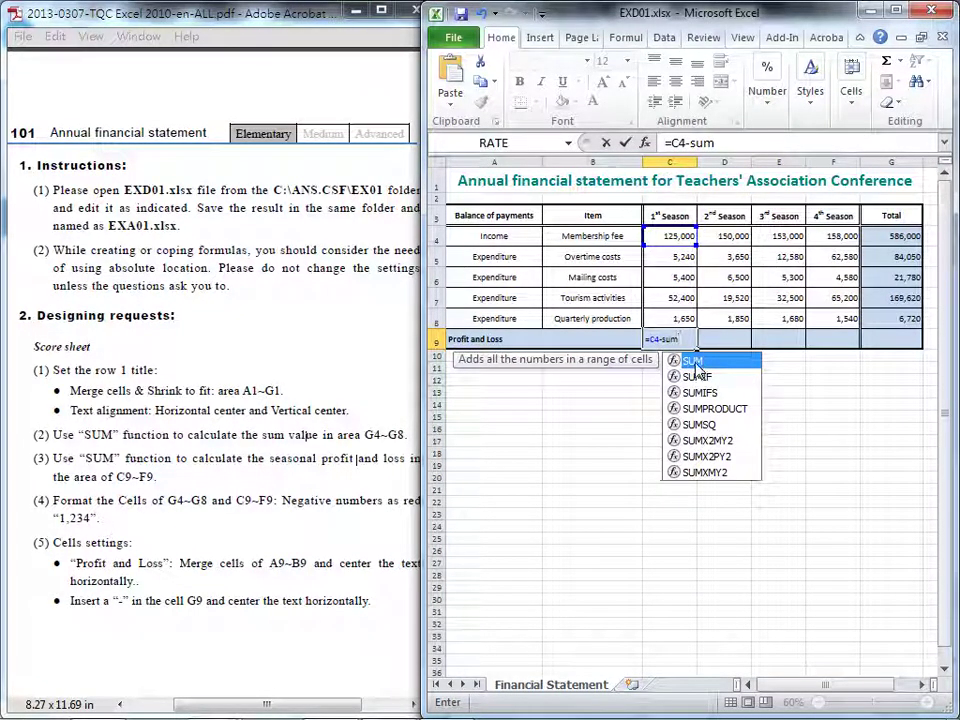
key("Tab")
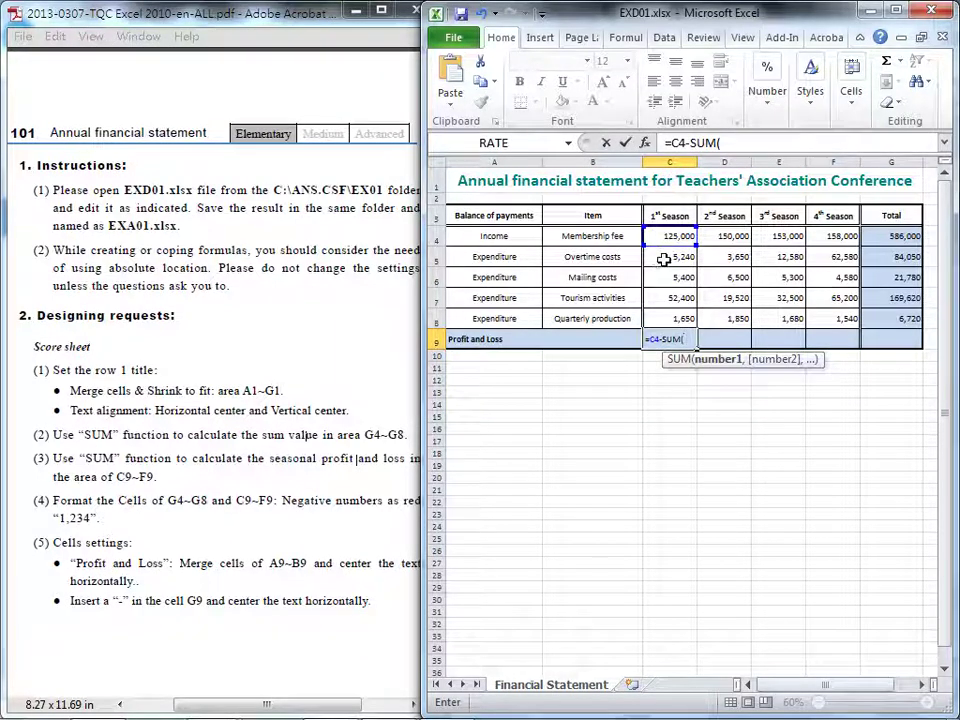
left_click_drag(663, 259, 667, 318)
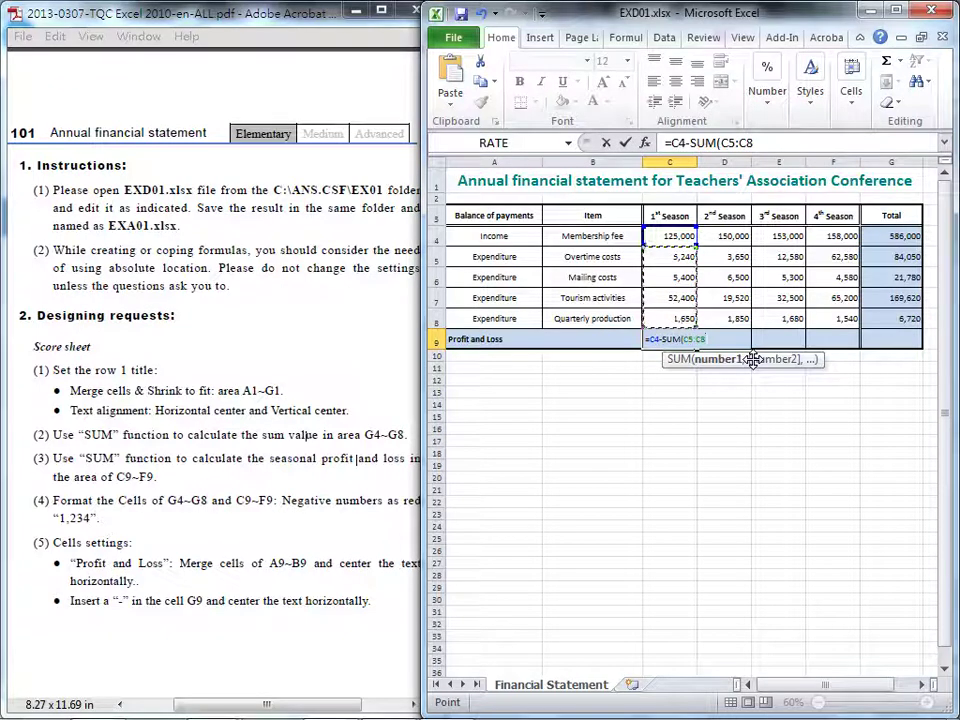
type(")")
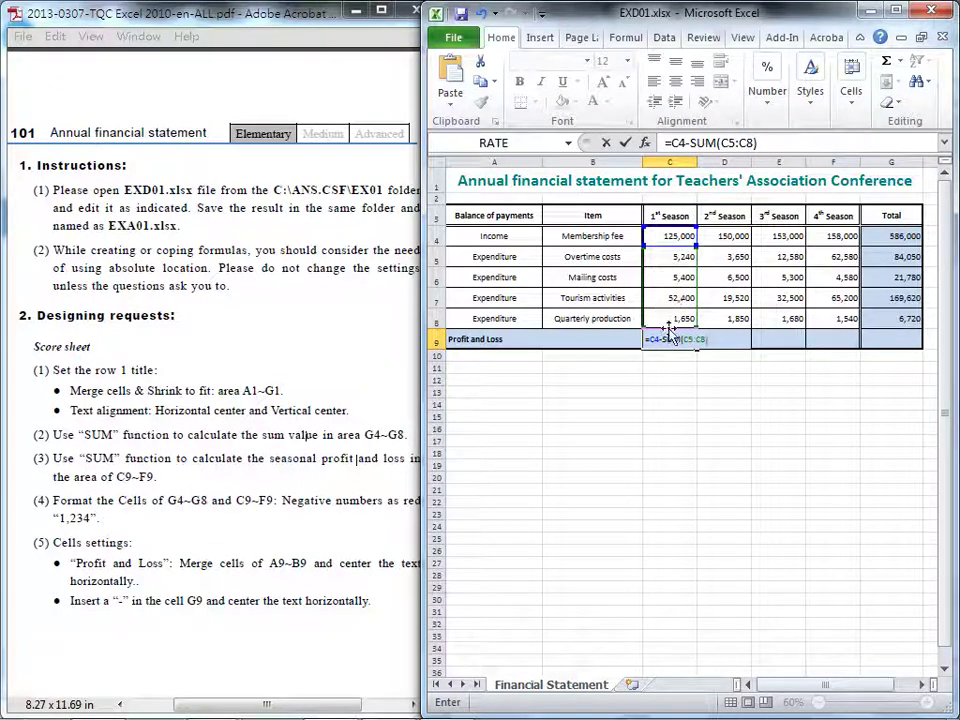
left_click(626, 143)
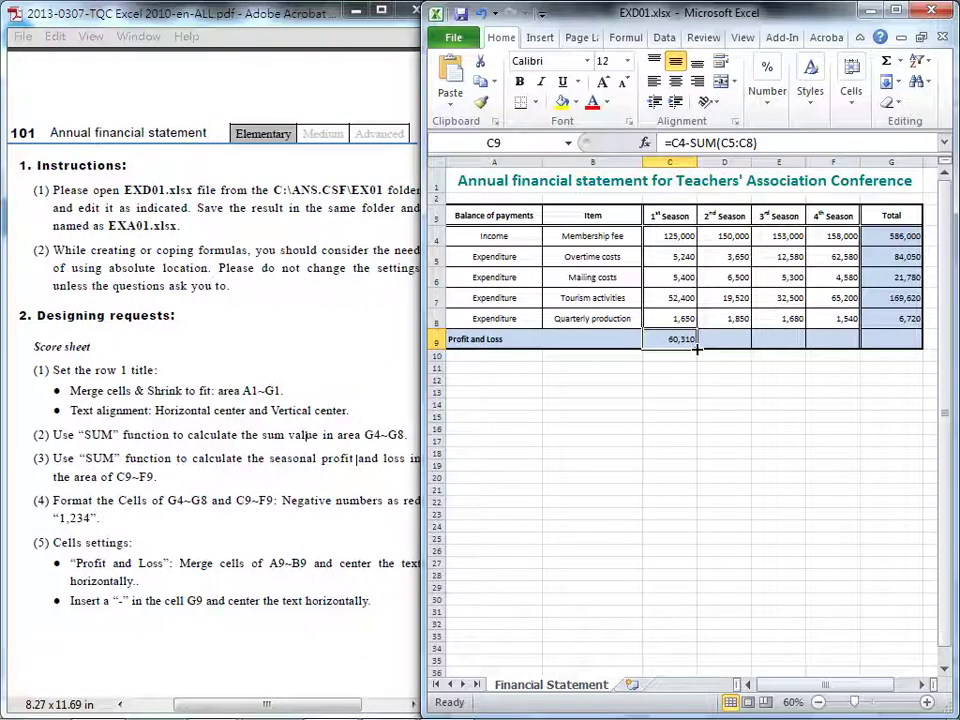
- Fill the profit formula to F9 (118,480, 100,940, 24,100) and select G4:G8 for formatting
left_click_drag(697, 348, 838, 350)
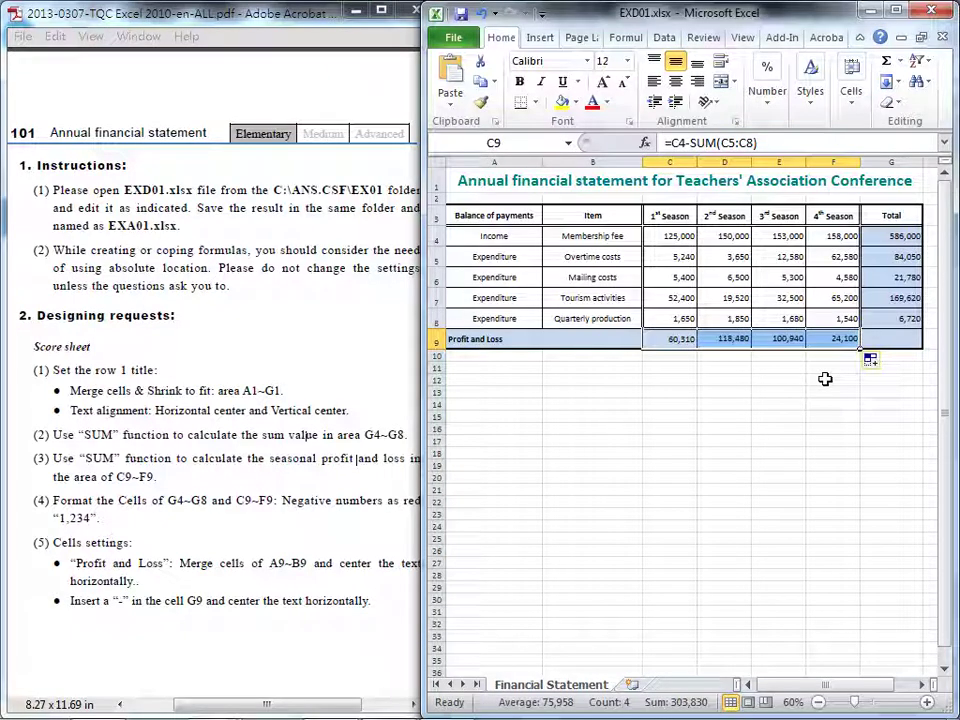
key("alt+Tab")
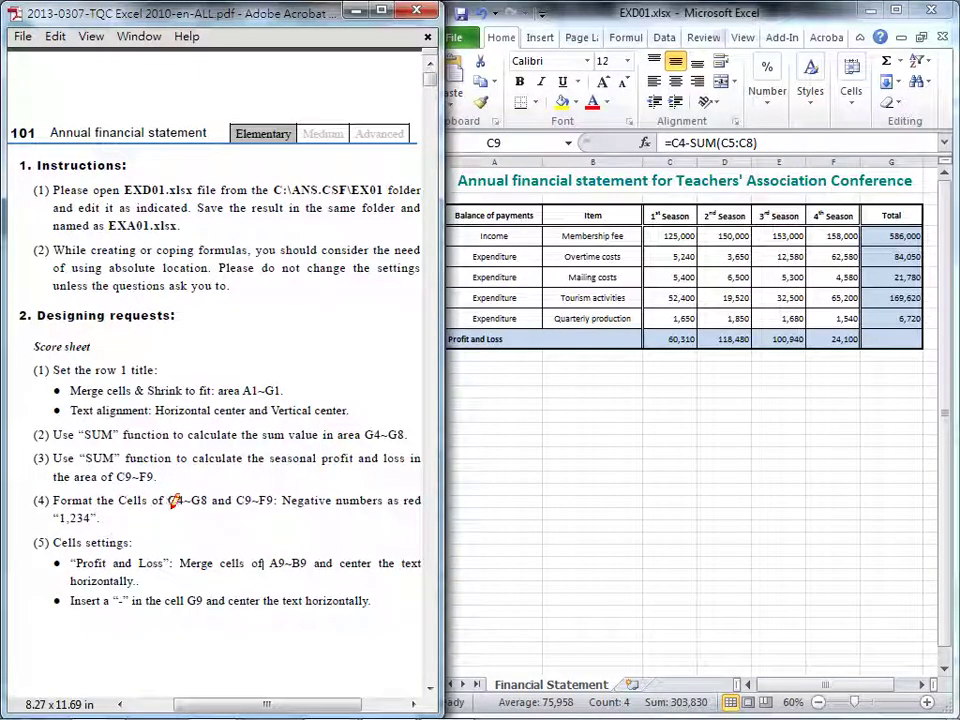
mouse_move(170, 507)
left_mouse_down()
mouse_move(246, 511)
mouse_move(281, 501)
left_mouse_up()
left_click_drag(286, 509, 331, 509)
left_click_drag(403, 510, 425, 502)
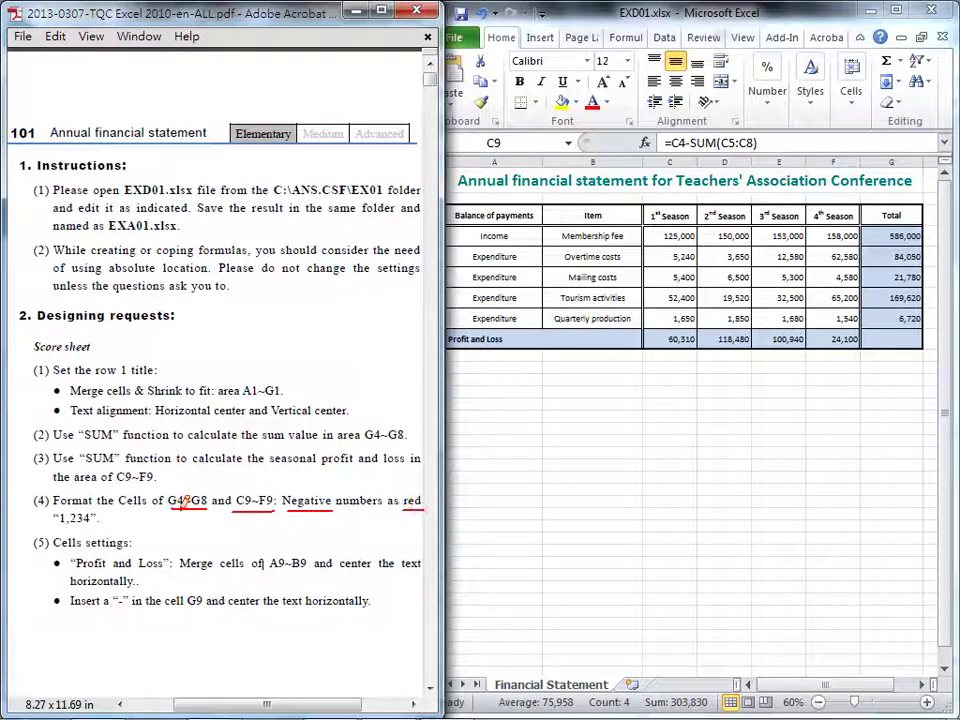
left_click_drag(71, 521, 139, 525)
key("Escape")
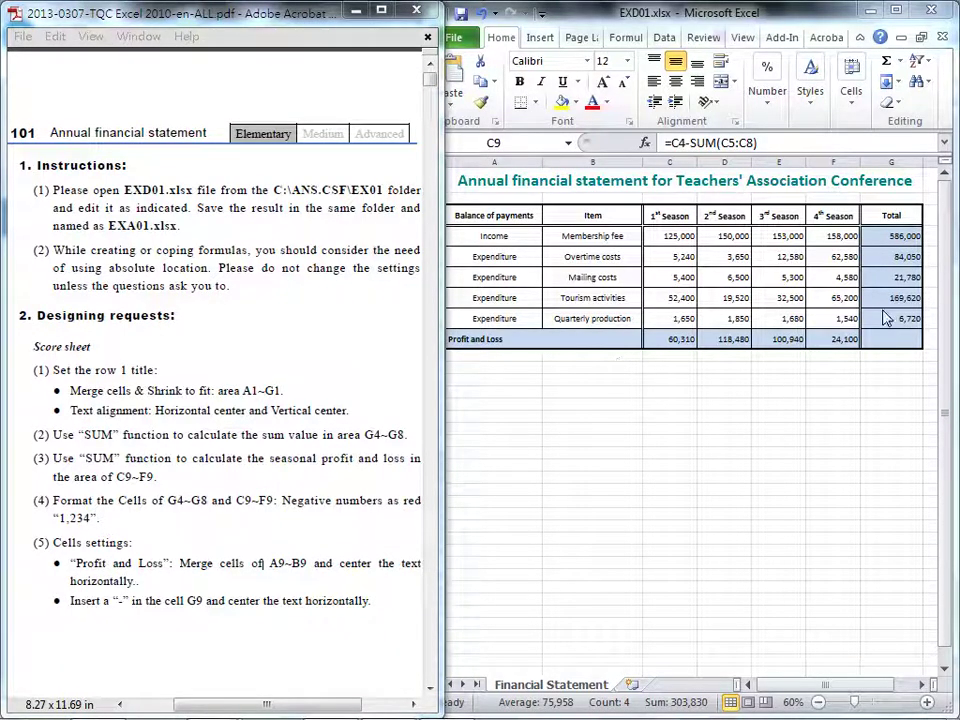
left_click_drag(900, 237, 904, 315)
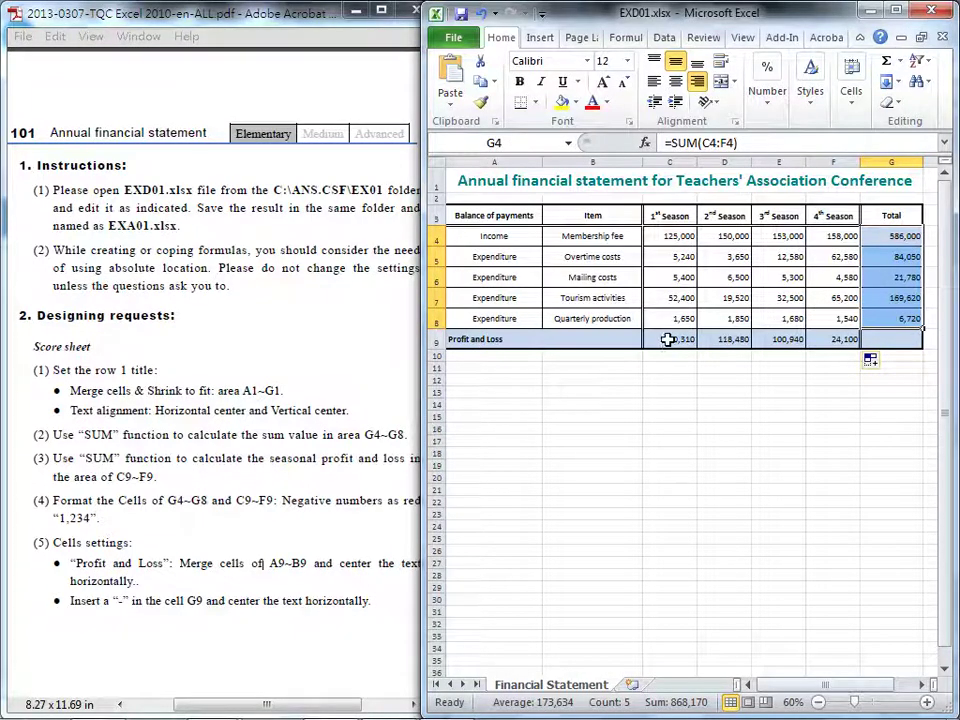
- Format G4:G8 and C9:F9 as Number, 0 decimals, thousands separator, negatives in red 1,234
left_click_drag(668, 339, 822, 340)
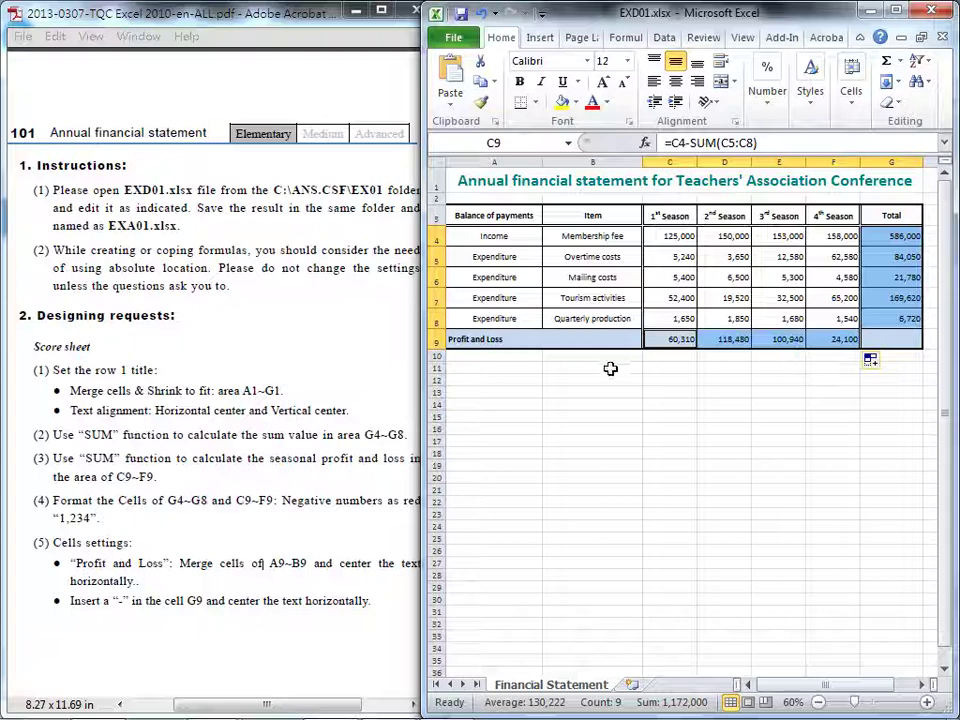
left_click(772, 110)
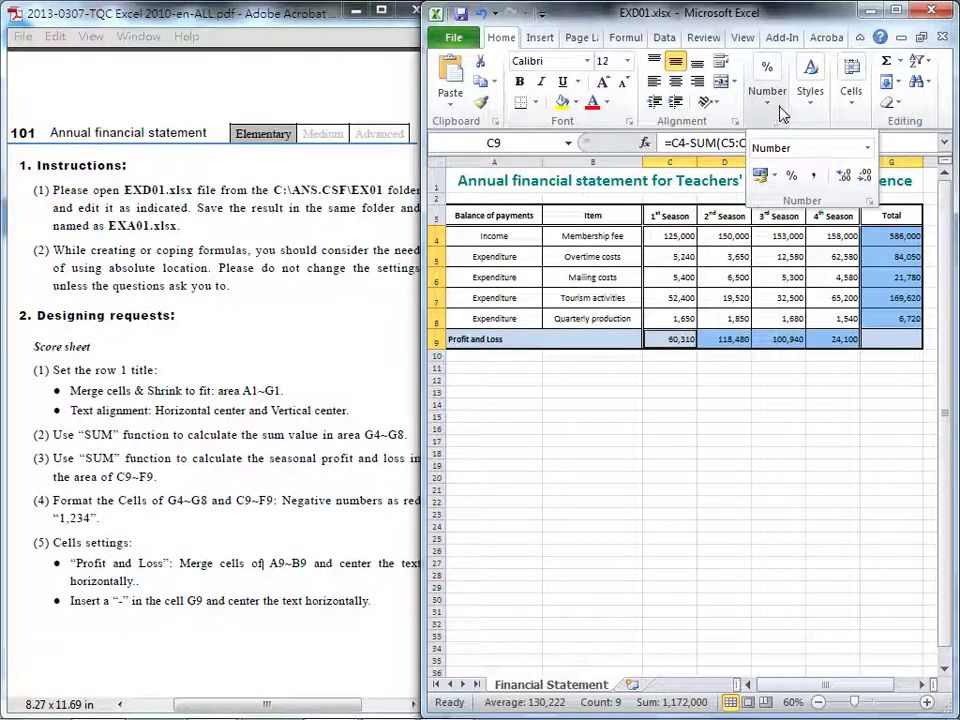
left_click(870, 205)
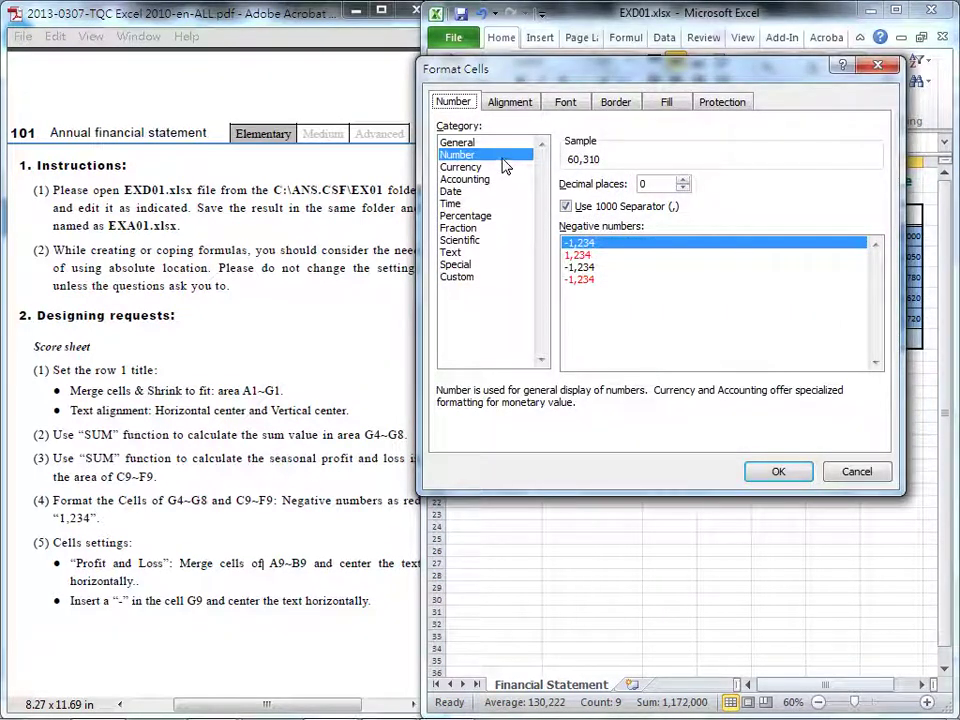
left_click(585, 241)
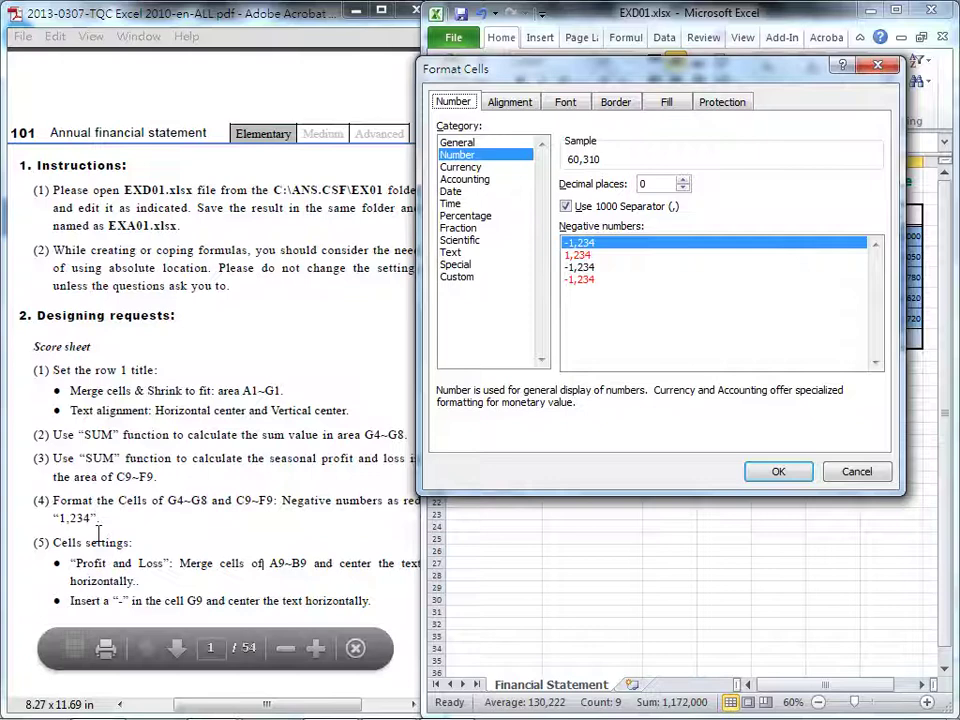
left_click(590, 255)
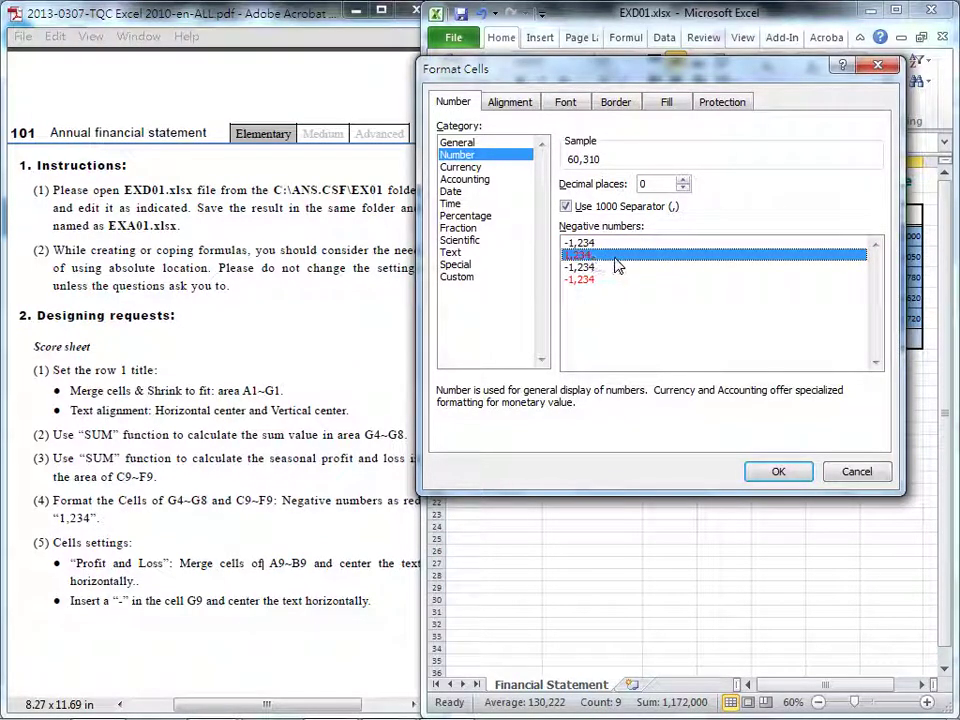
left_click(776, 470)
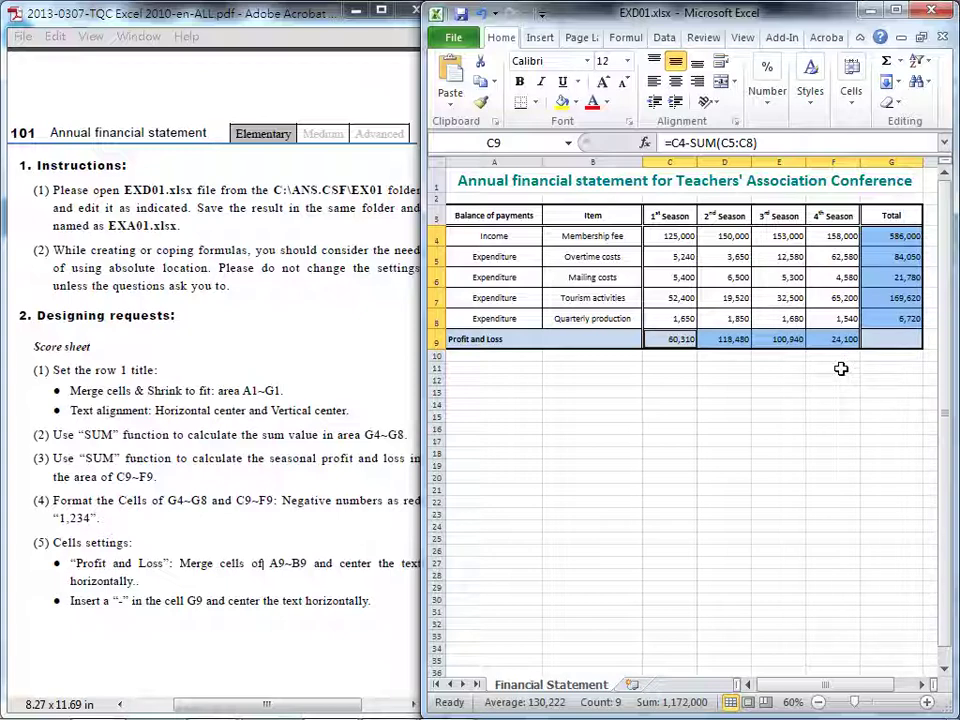
- Test E5 at 125800 so E9 turns red, undo to 12,580, then view the PDF reference sample
left_click(841, 369)
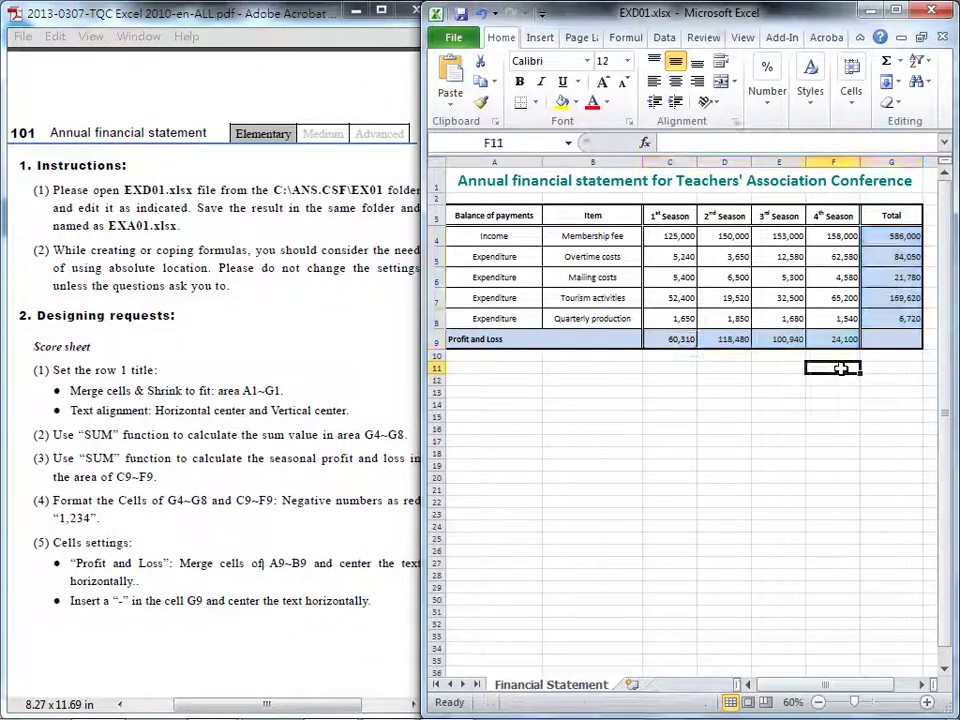
left_click(774, 257)
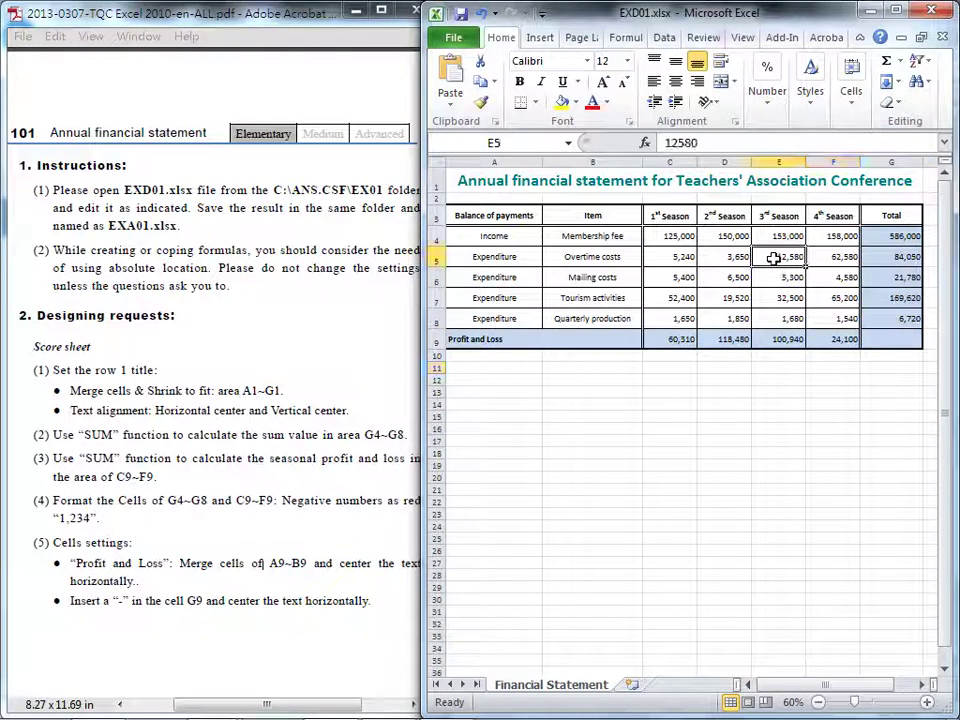
left_click(718, 147)
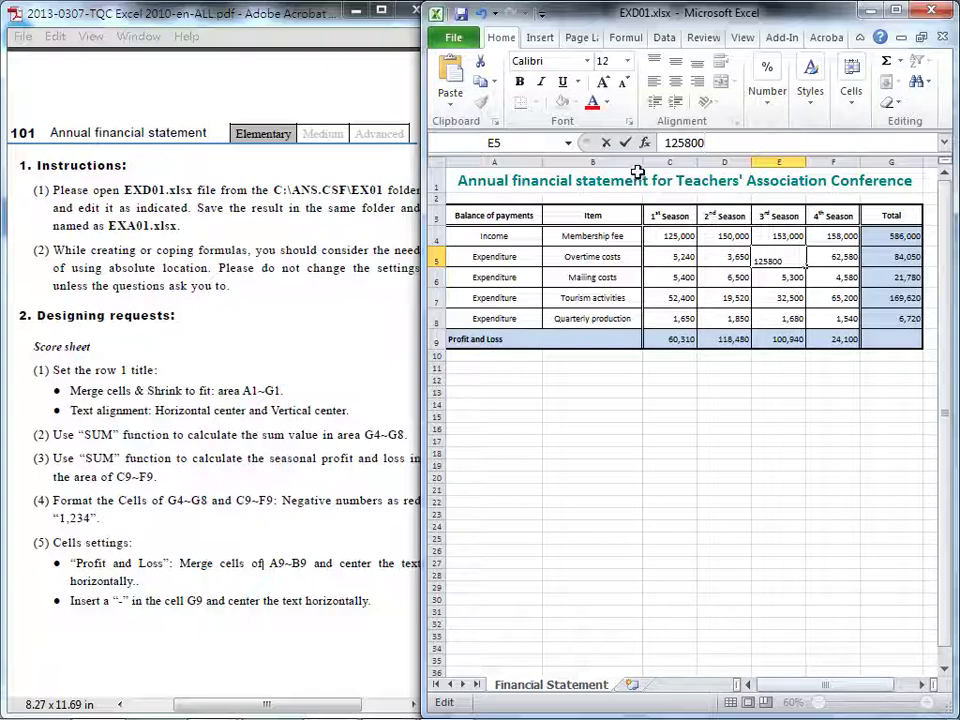
left_click(625, 143)
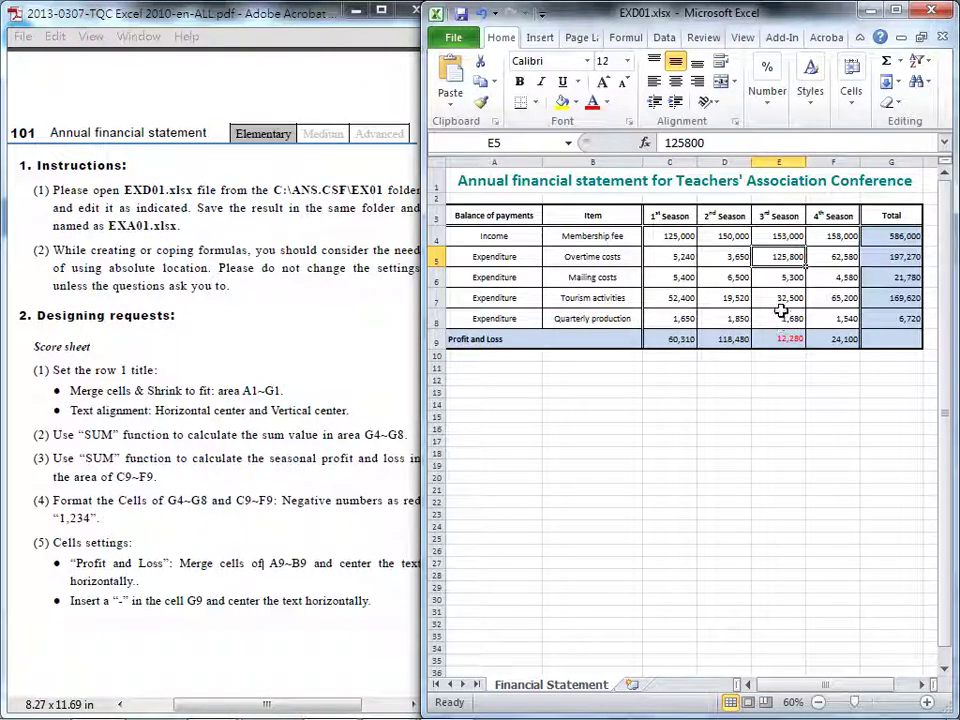
key("ctrl+z")
left_click(225, 189)
scroll(225, 189, "down", 5)
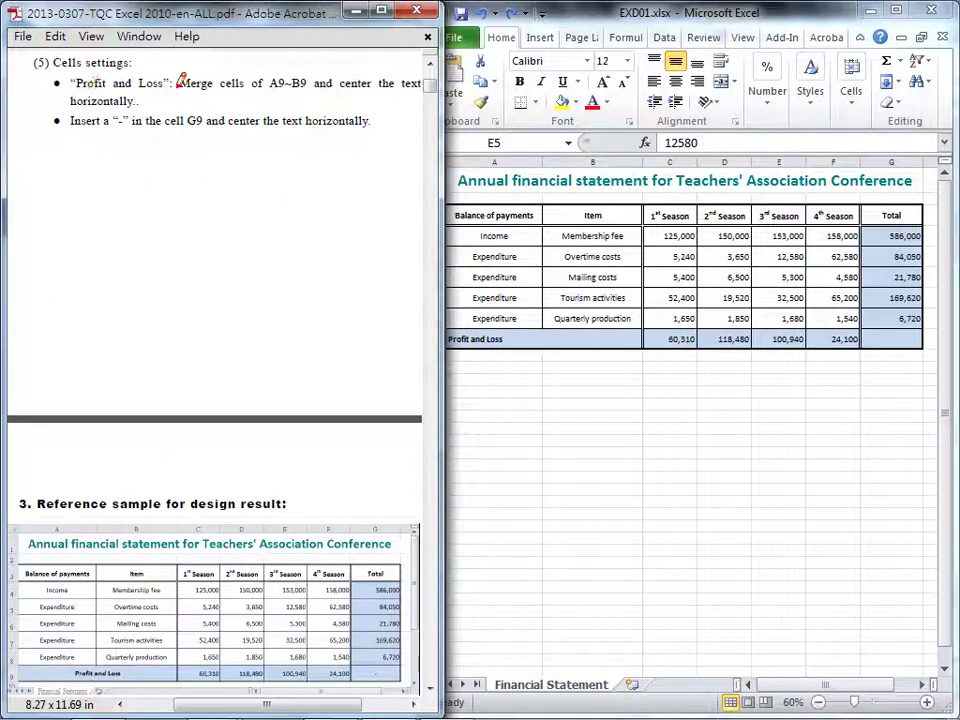
- Underline the A9~B9 merge and centring requirements and circle 'Profit and Loss' in the PDF, then clear the marks
left_click_drag(180, 88, 310, 86)
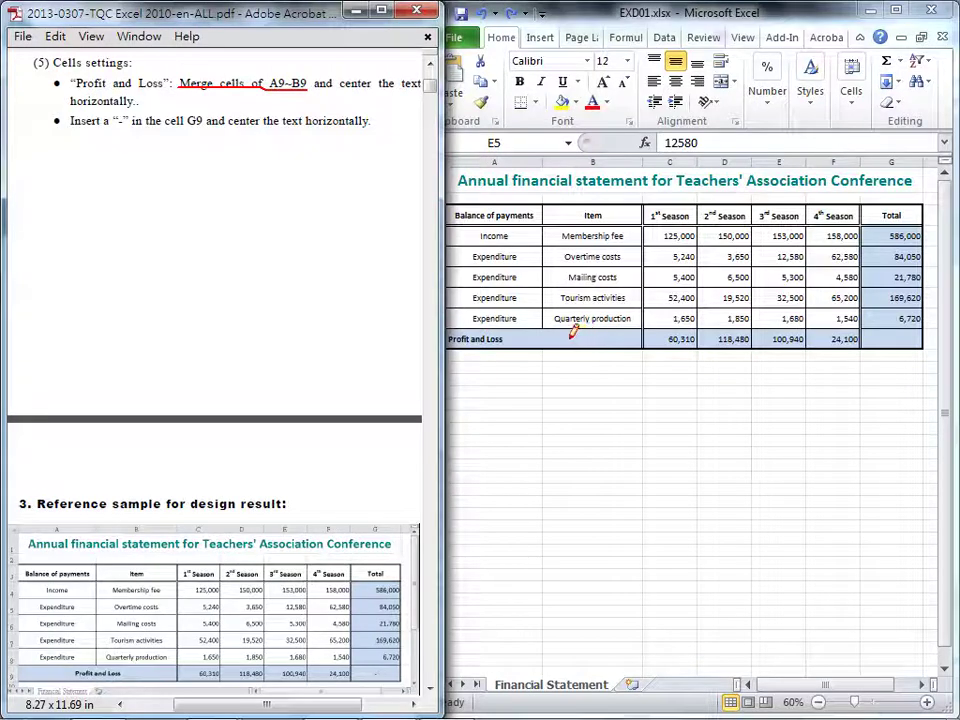
left_click_drag(342, 90, 424, 89)
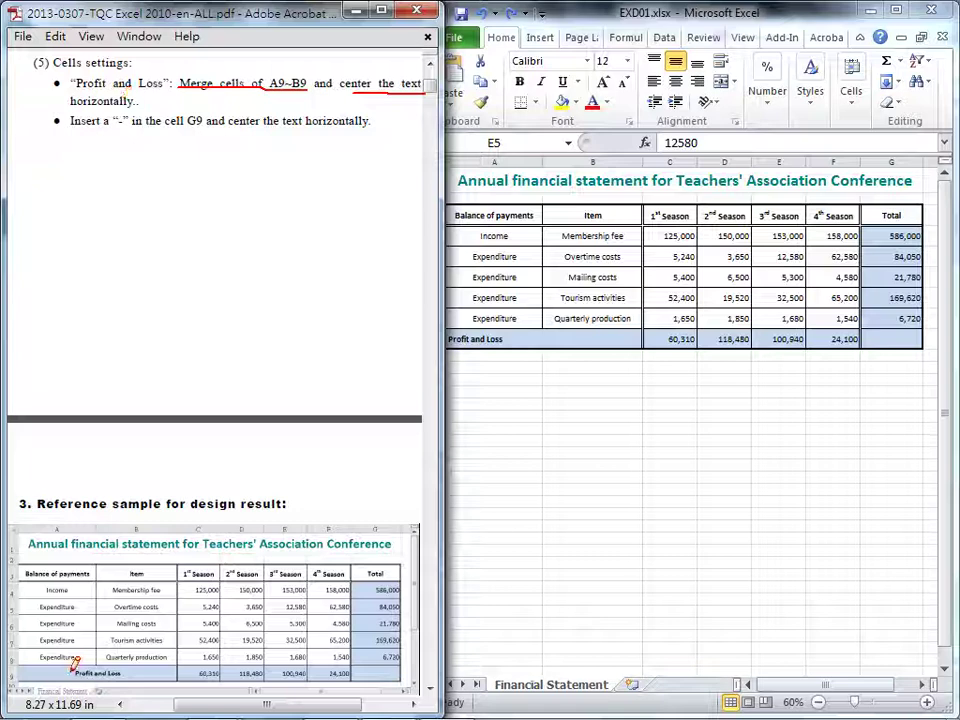
mouse_move(74, 662)
left_mouse_down()
mouse_move(122, 666)
mouse_move(114, 679)
mouse_move(71, 670)
mouse_move(104, 660)
left_mouse_up()
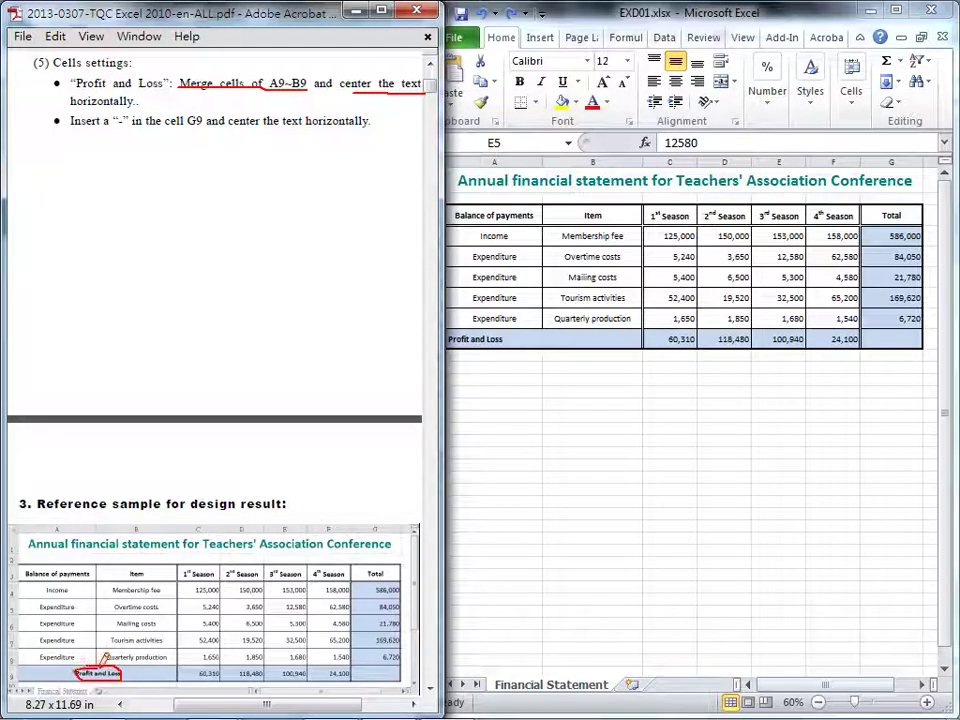
key("Escape")
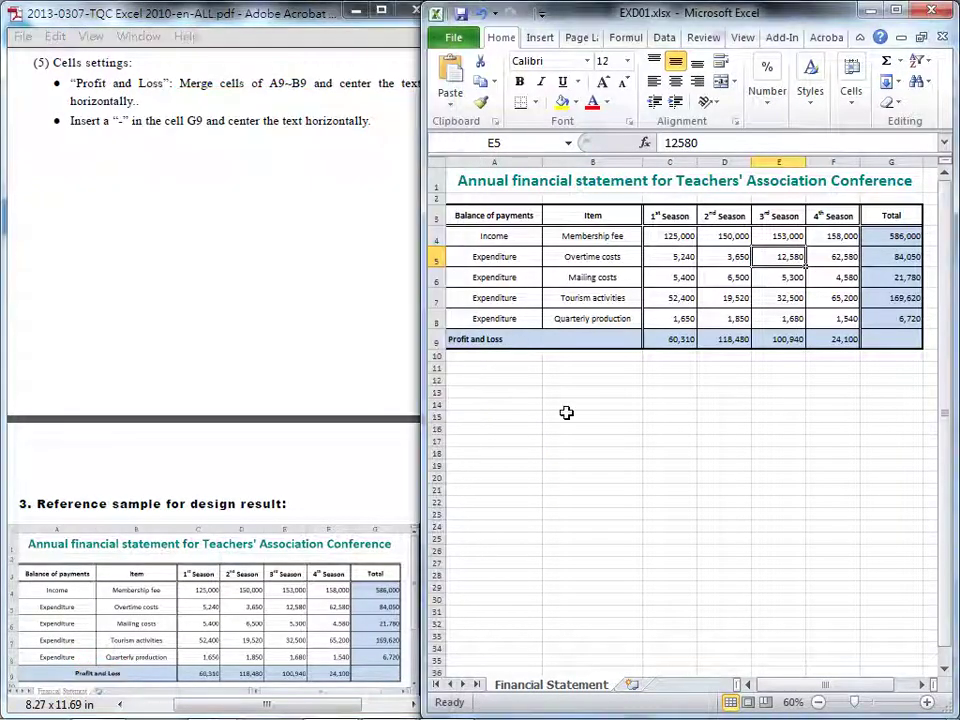
- In Format Cells Alignment, merge A9:B9 with Horizontal set to Center
left_click(484, 339)
left_click_drag(552, 340, 572, 339)
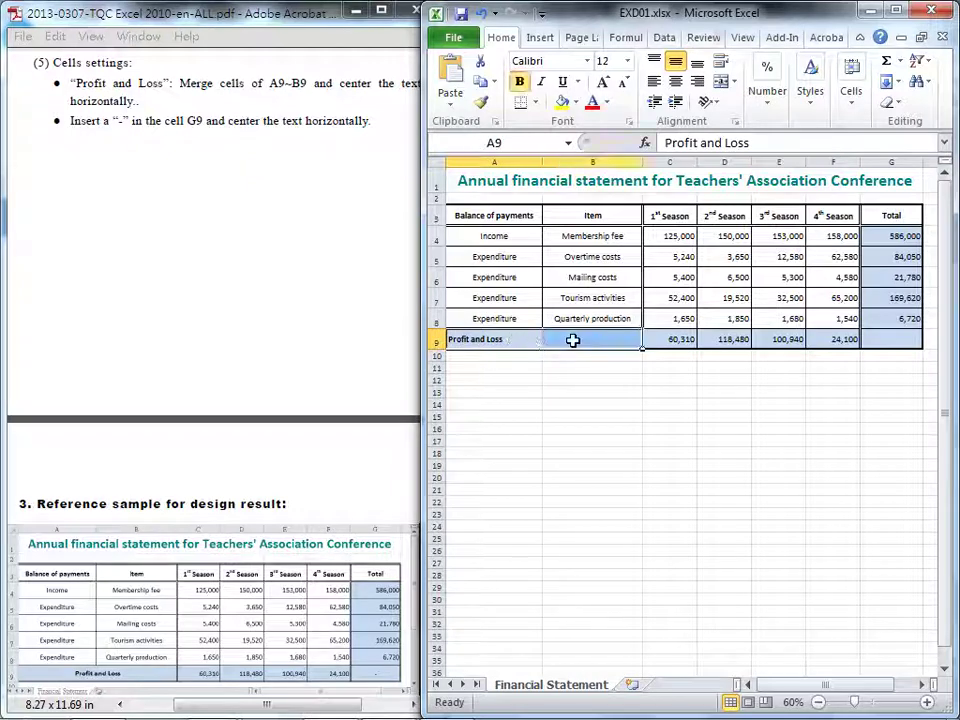
left_click(735, 125)
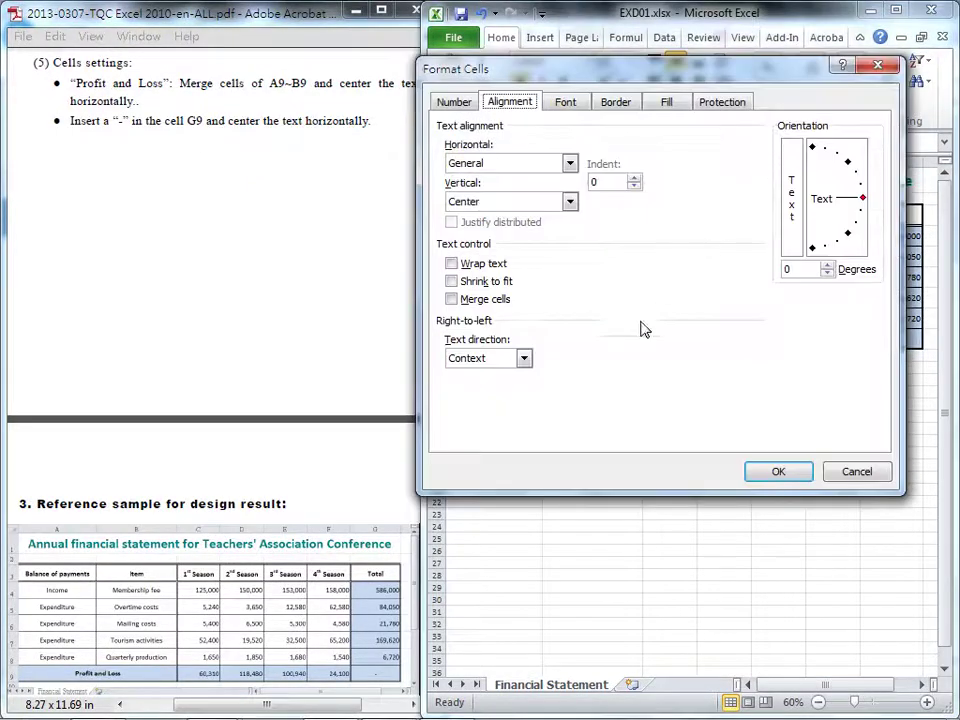
left_click(455, 301)
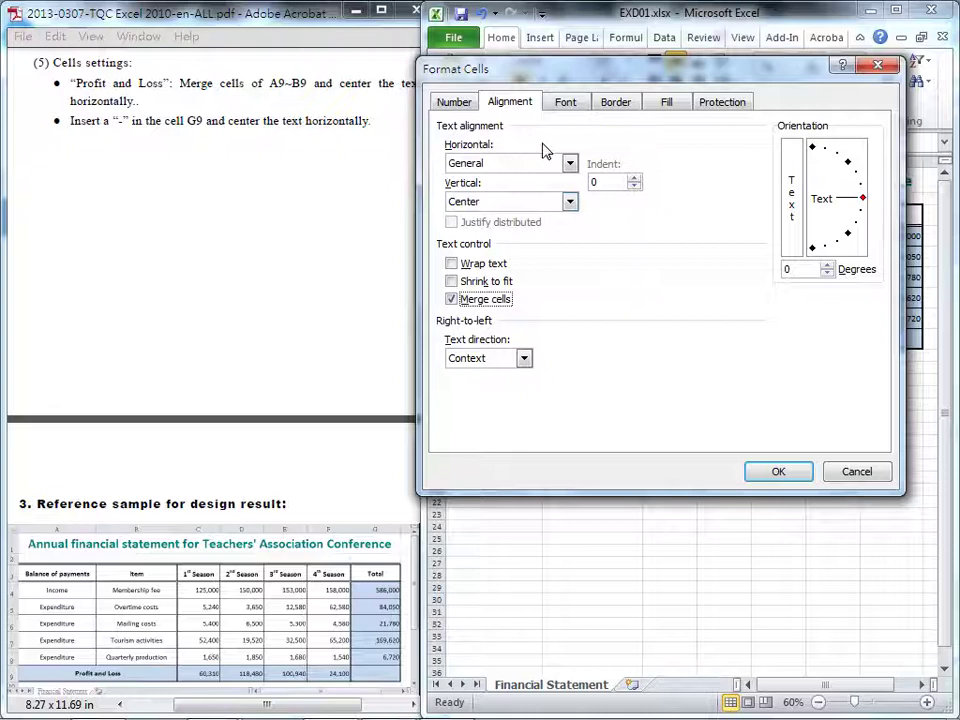
left_click(569, 163)
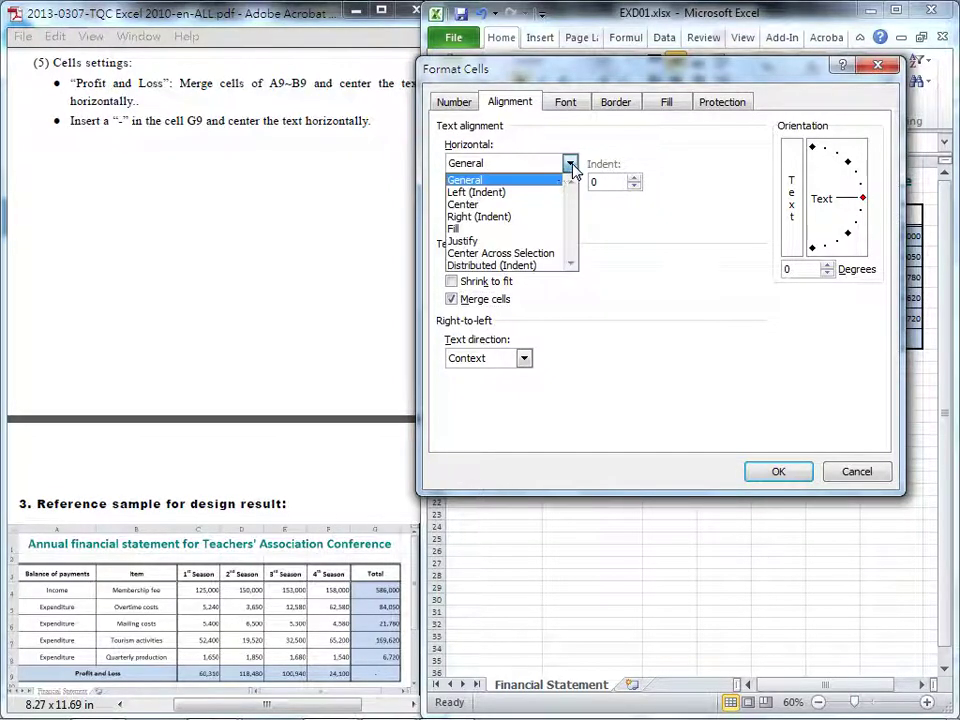
left_click(496, 206)
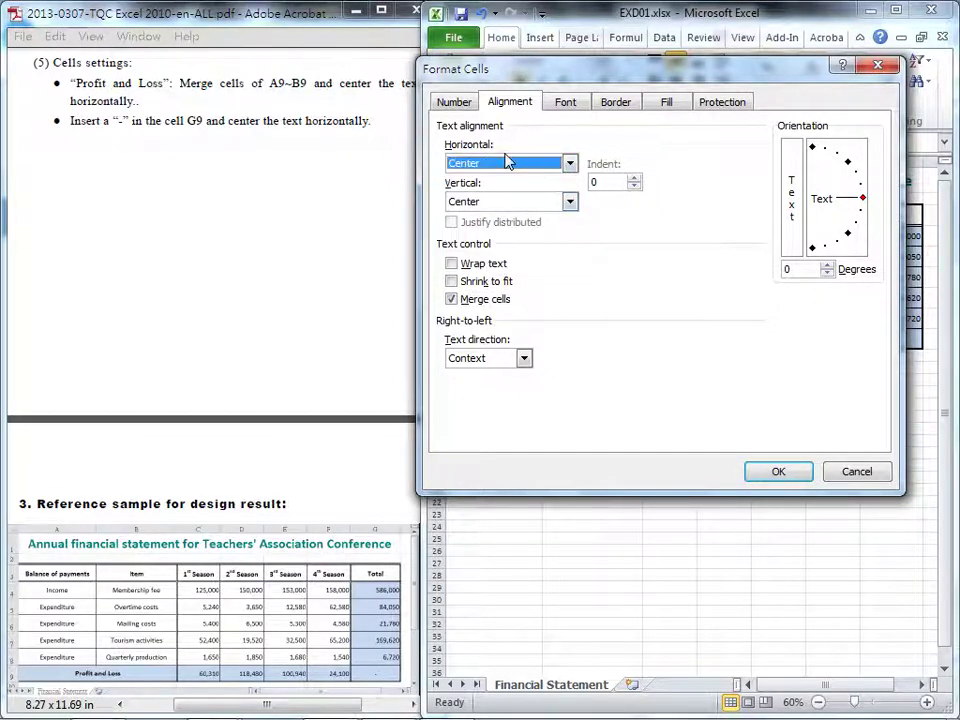
left_click(776, 474)
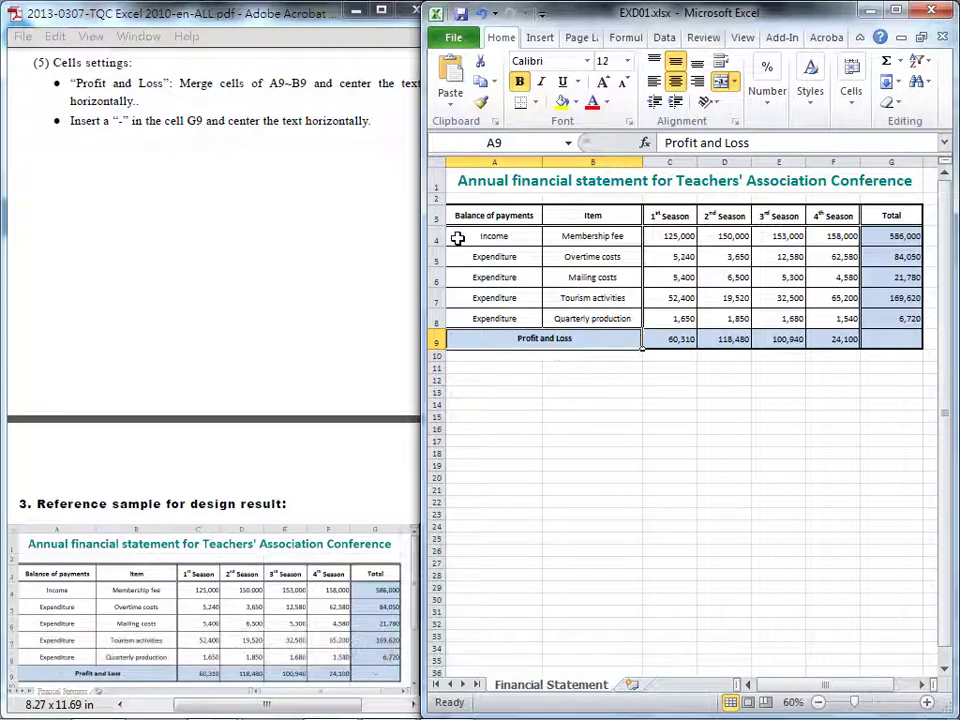
- Underline the dash and centring requirements in the PDF, then enter '-' in G9 and centre it
left_click_drag(105, 129, 143, 127)
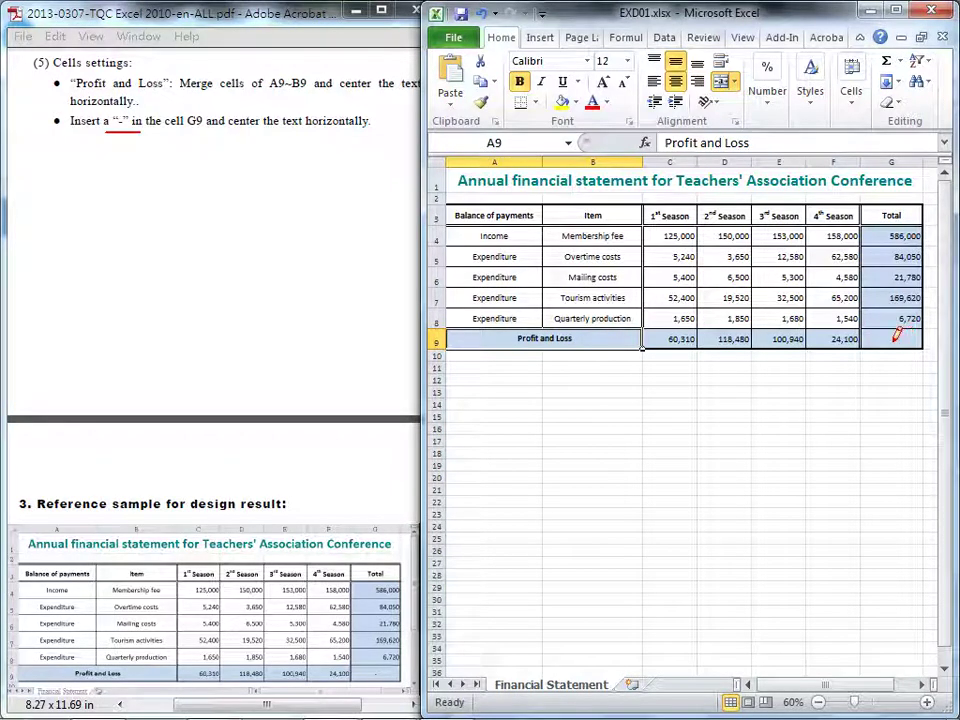
left_click_drag(230, 126, 375, 126)
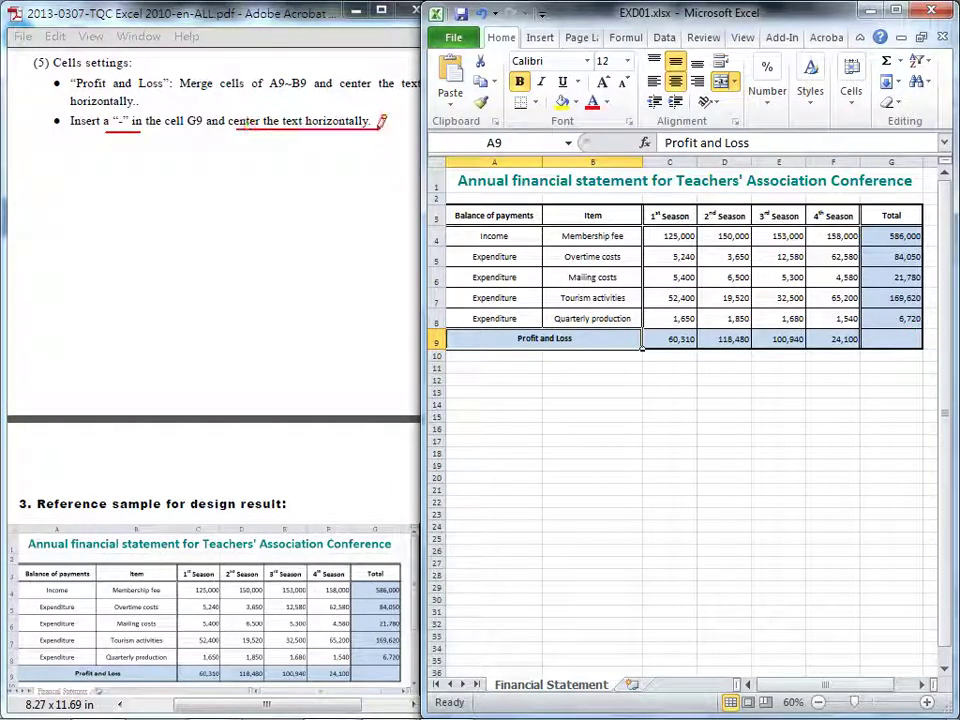
left_click(899, 339)
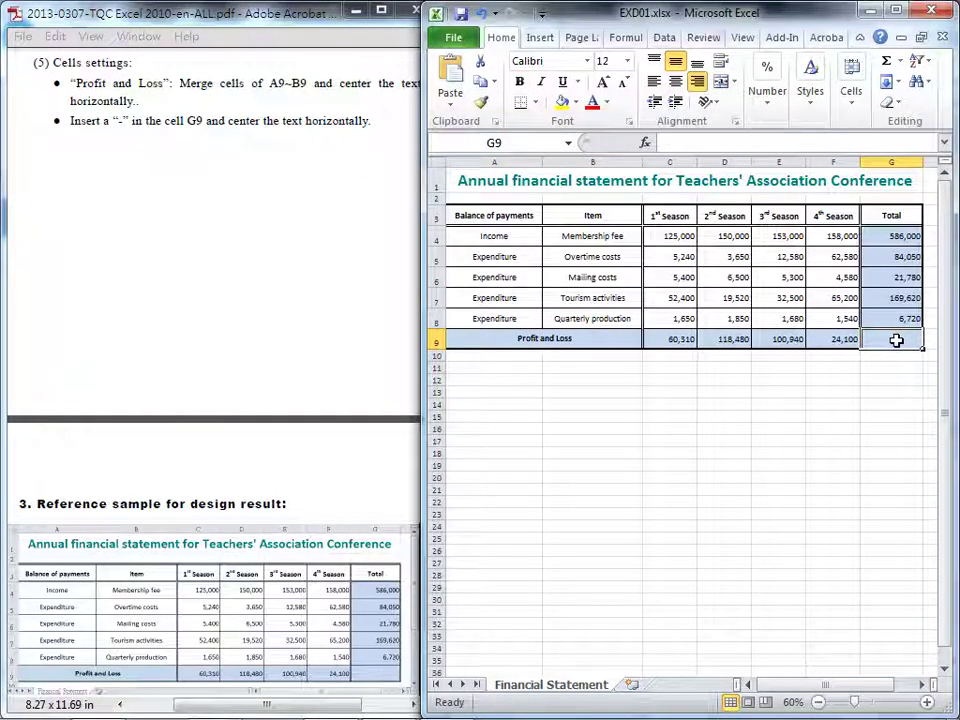
type("-")
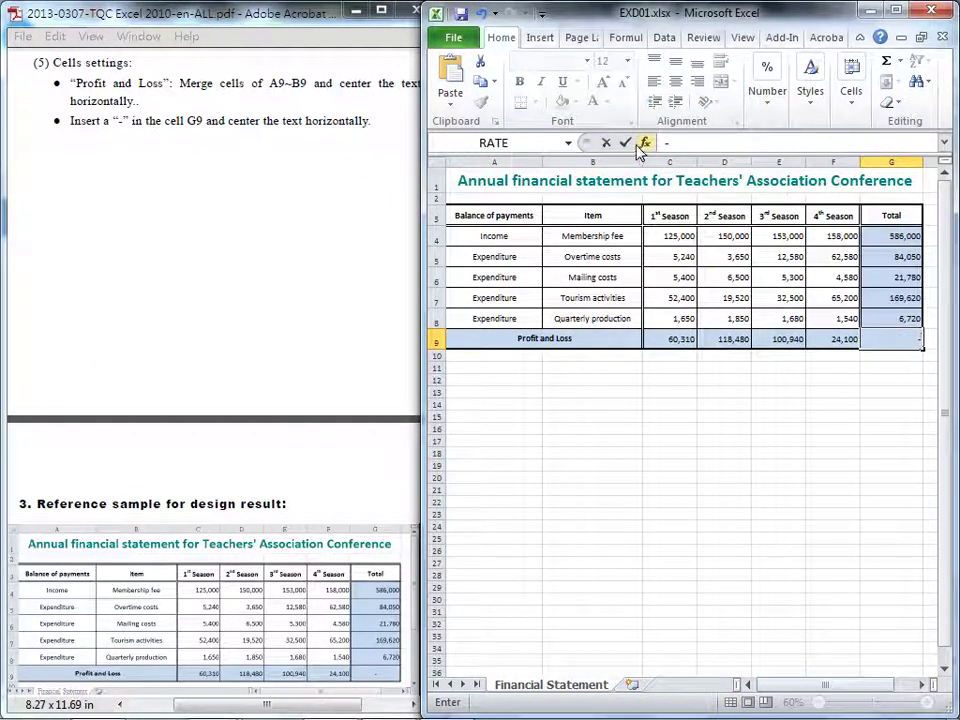
left_click(627, 143)
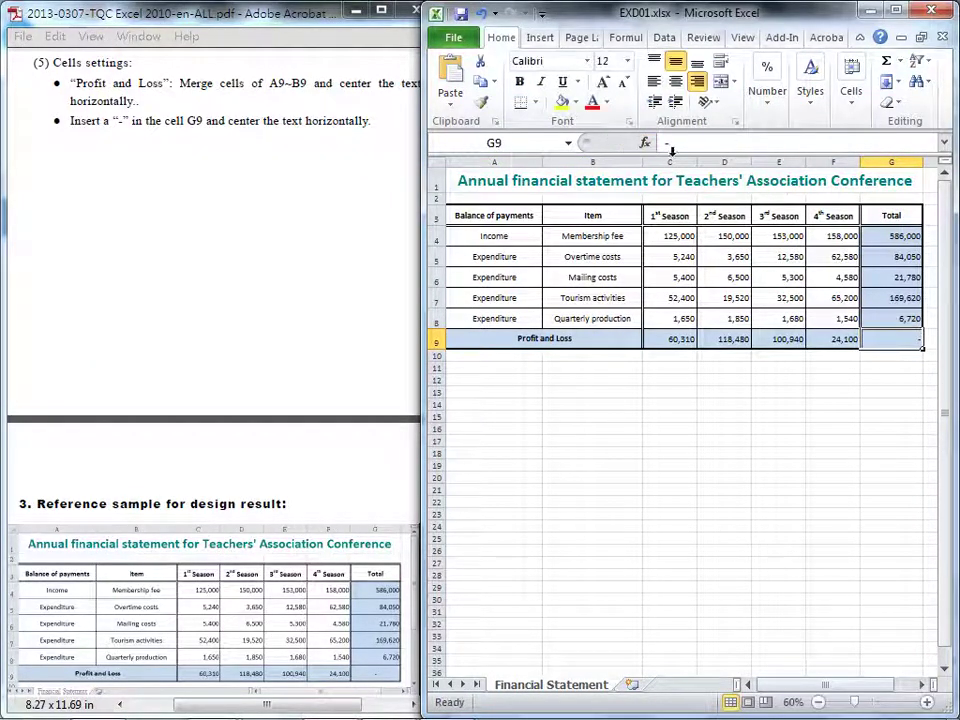
left_click(676, 88)
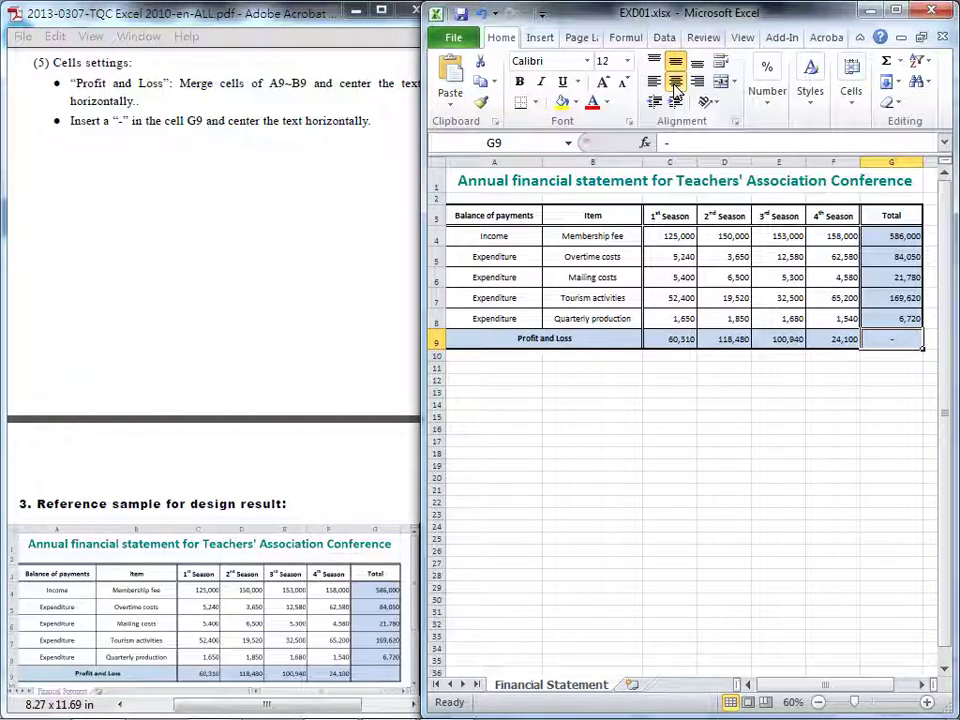